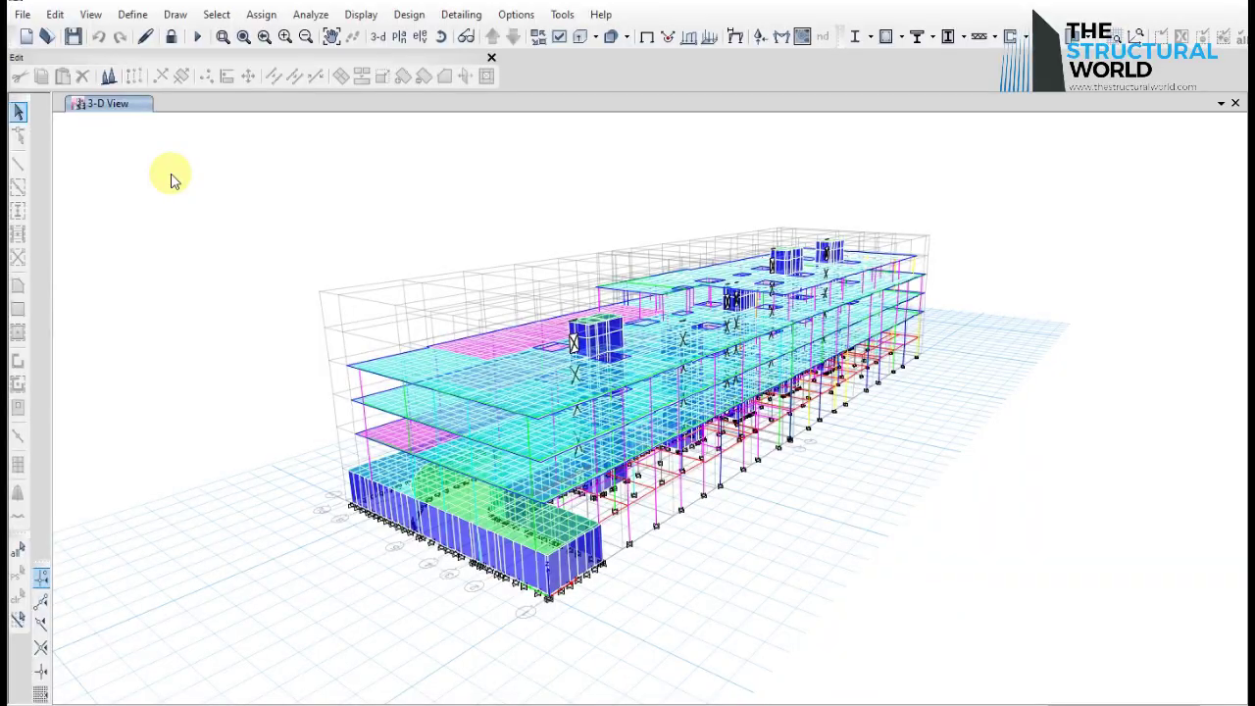
# - Examine the existing multi-storey building model in 3-D from several angles and restore the full view
pyautogui.moveTo(747, 370); pyautogui.dragTo(438, 490)
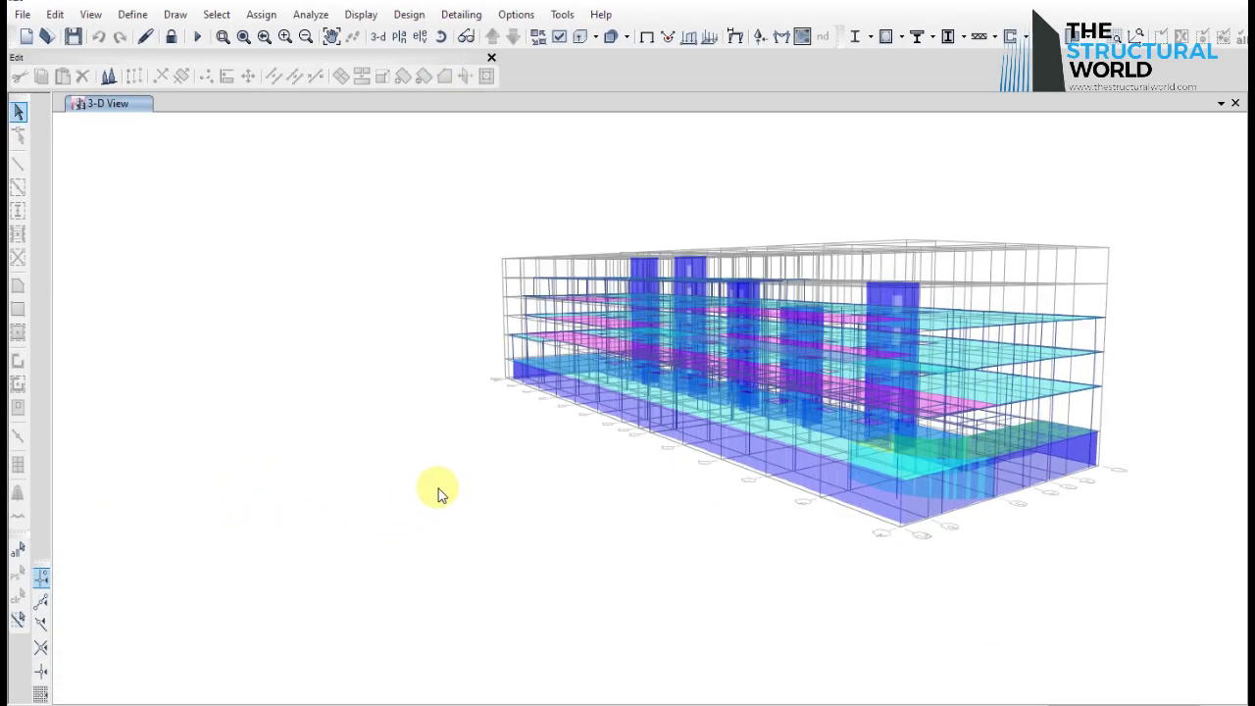
pyautogui.click(440, 40)
pyautogui.moveTo(796, 333); pyautogui.dragTo(667, 453)
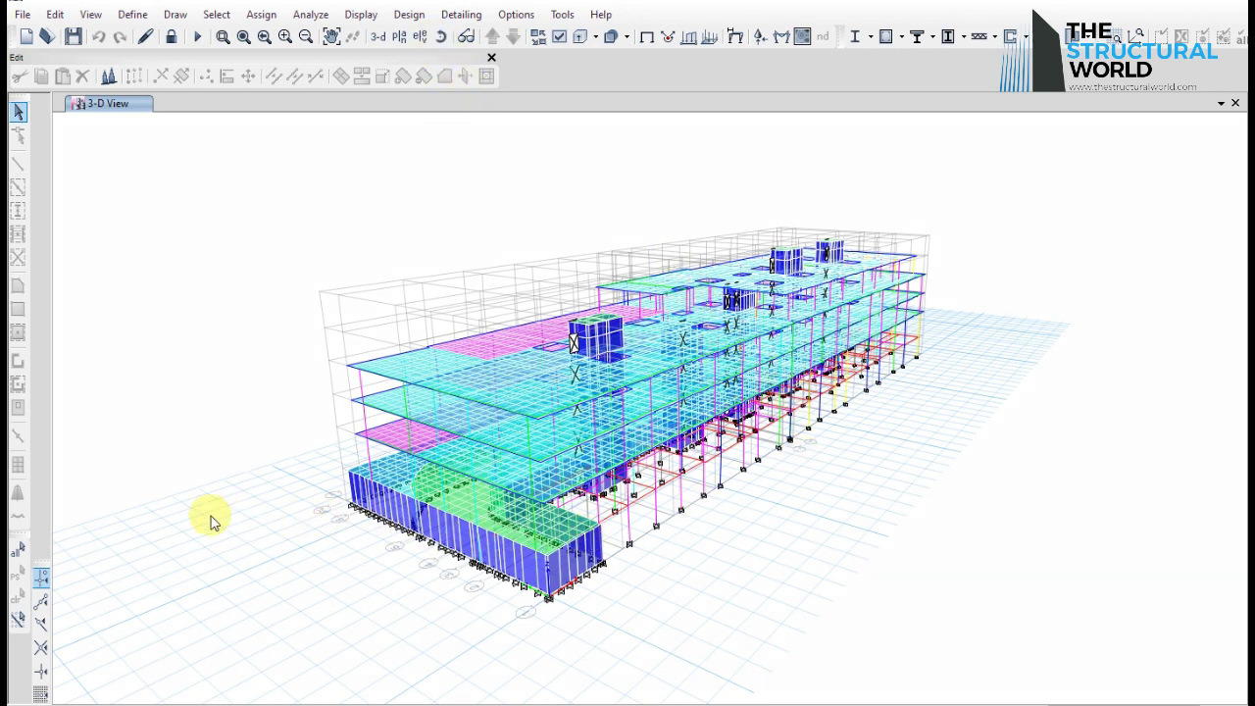
pyautogui.keyDown('shift'); pyautogui.moveTo(223, 522); pyautogui.dragTo(438, 492, button='middle'); pyautogui.keyUp('shift')
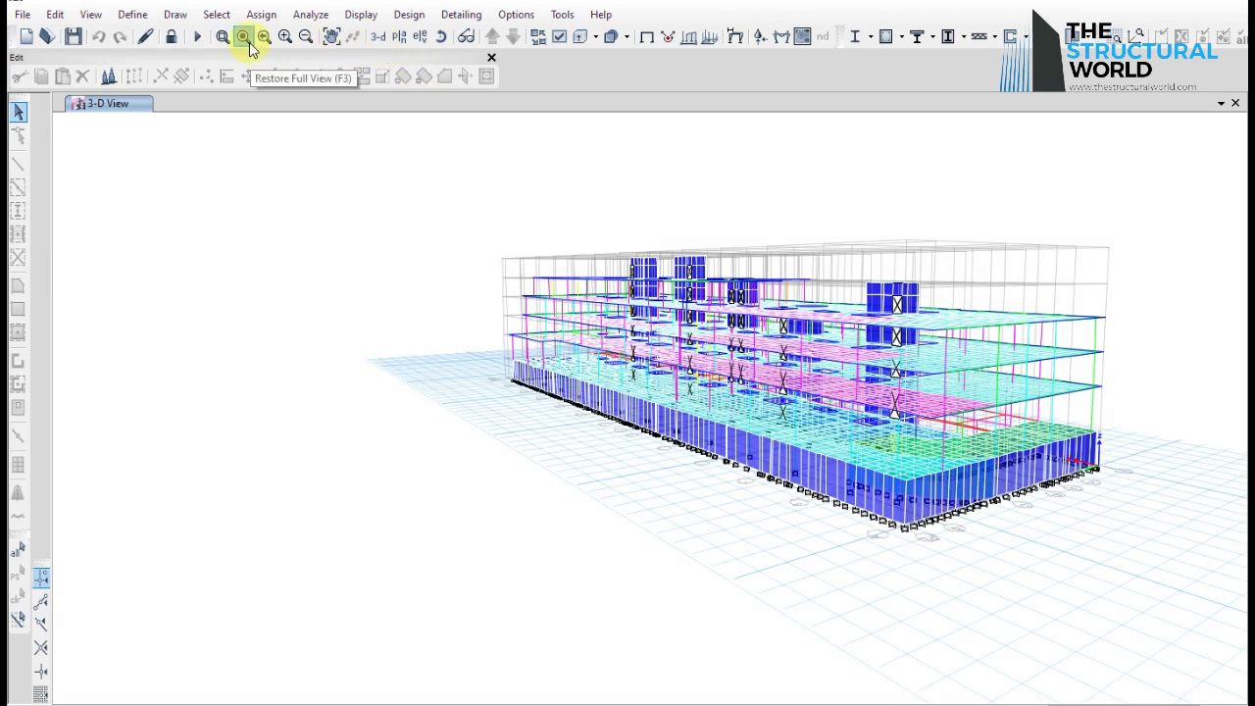
pyautogui.click(440, 39)
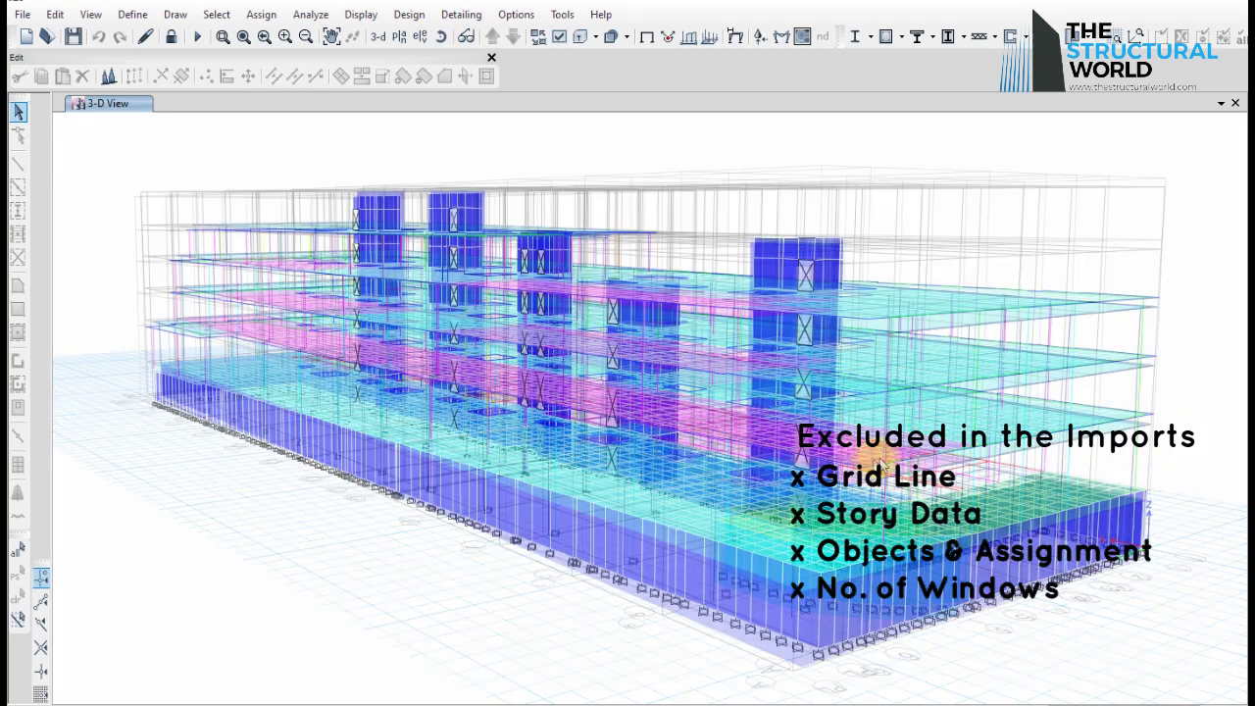
pyautogui.keyDown('shift'); pyautogui.moveTo(879, 467); pyautogui.dragTo(669, 456, button='middle'); pyautogui.keyUp('shift')
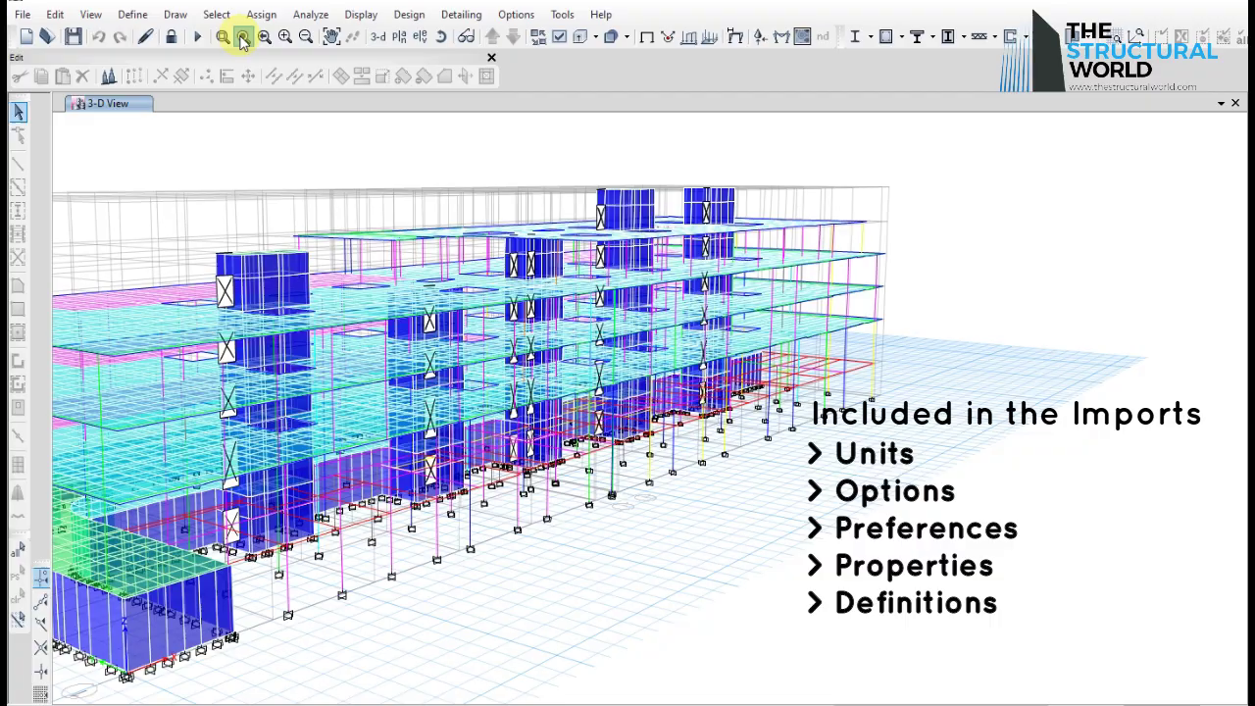
pyautogui.click(243, 37)
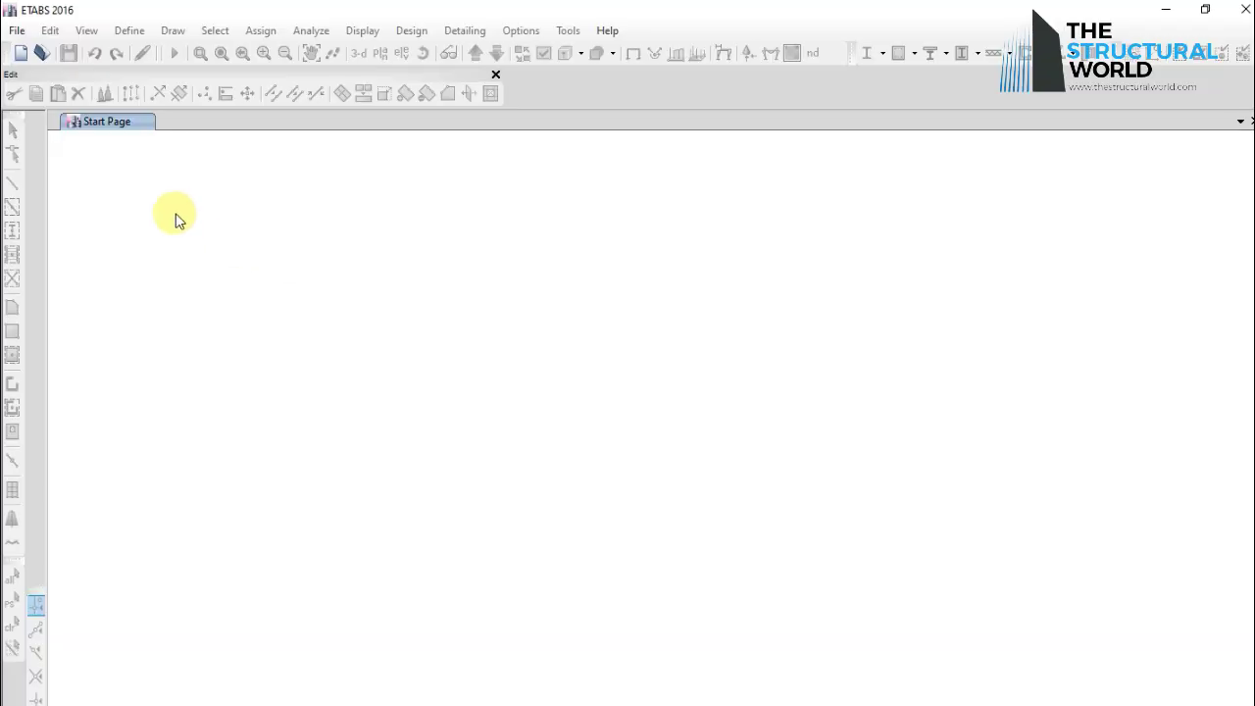
# - Start a new model initialized with settings from an existing model file
pyautogui.click(17, 31)
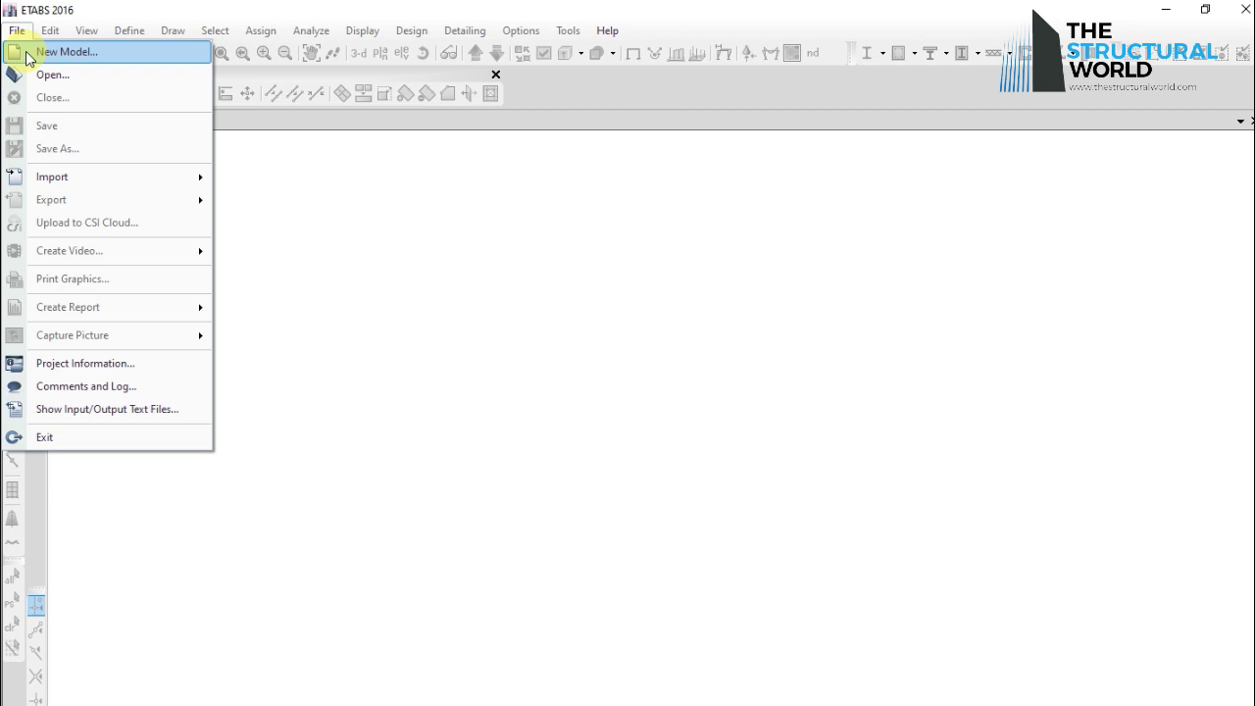
pyautogui.click(28, 53)
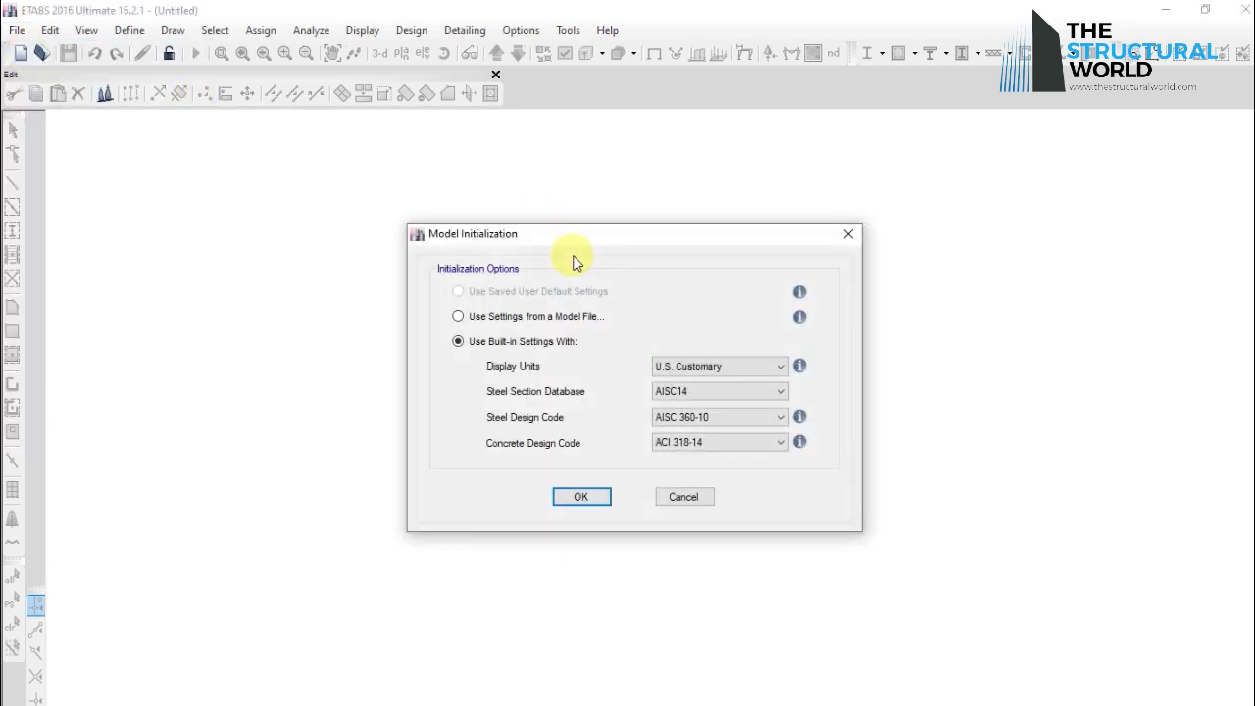
pyautogui.click(529, 317)
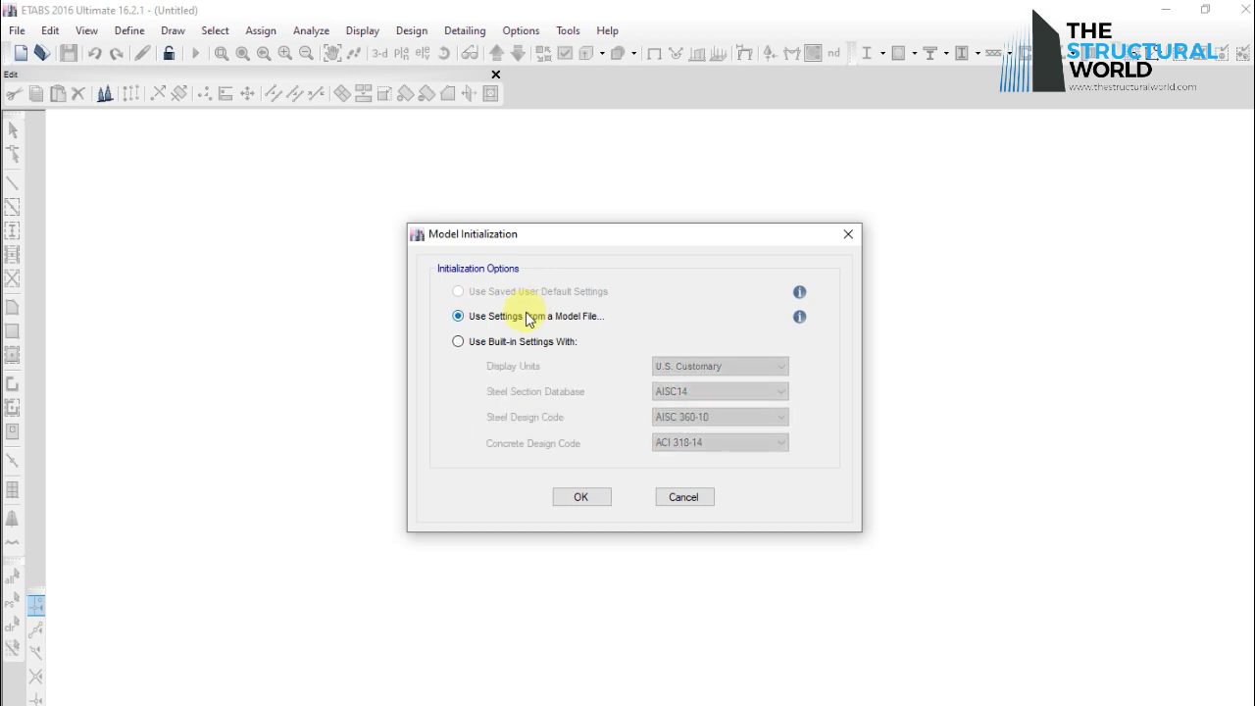
pyautogui.click(579, 498)
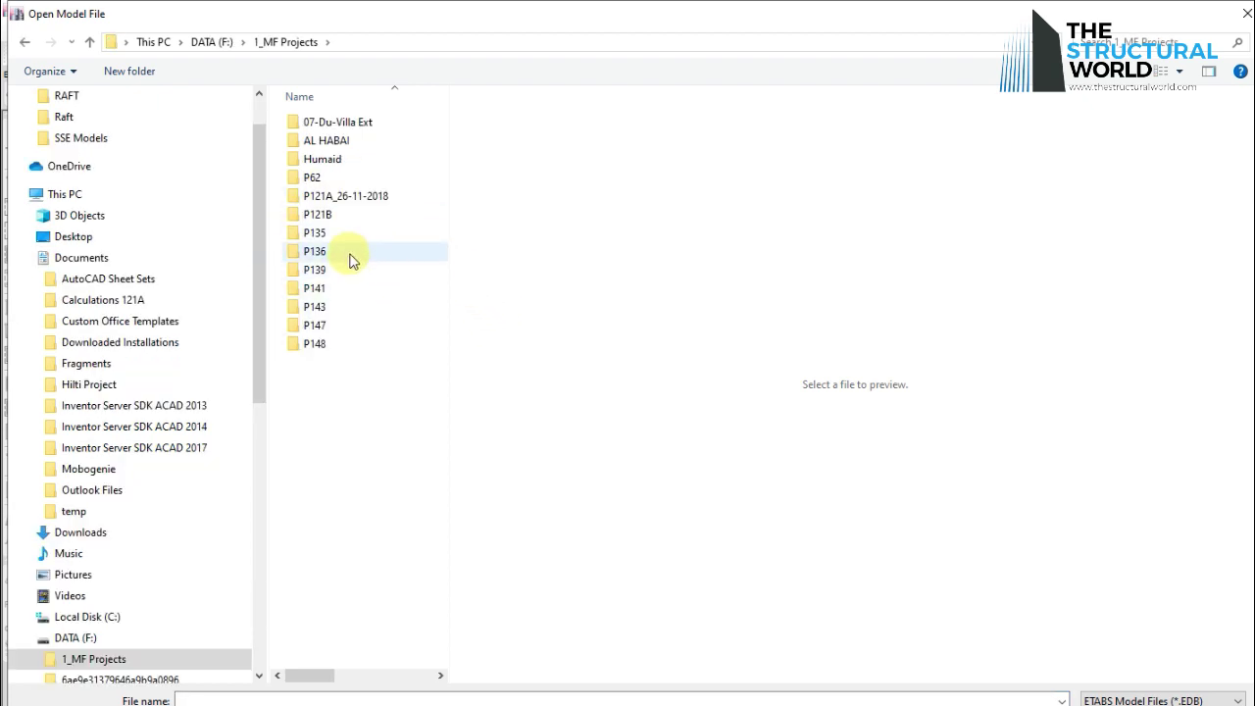
# - Load ETABS-TOWER from the P136 SSE Models folder as the settings source and create the model with the Blank template
pyautogui.doubleClick(353, 260)
pyautogui.doubleClick(362, 197)
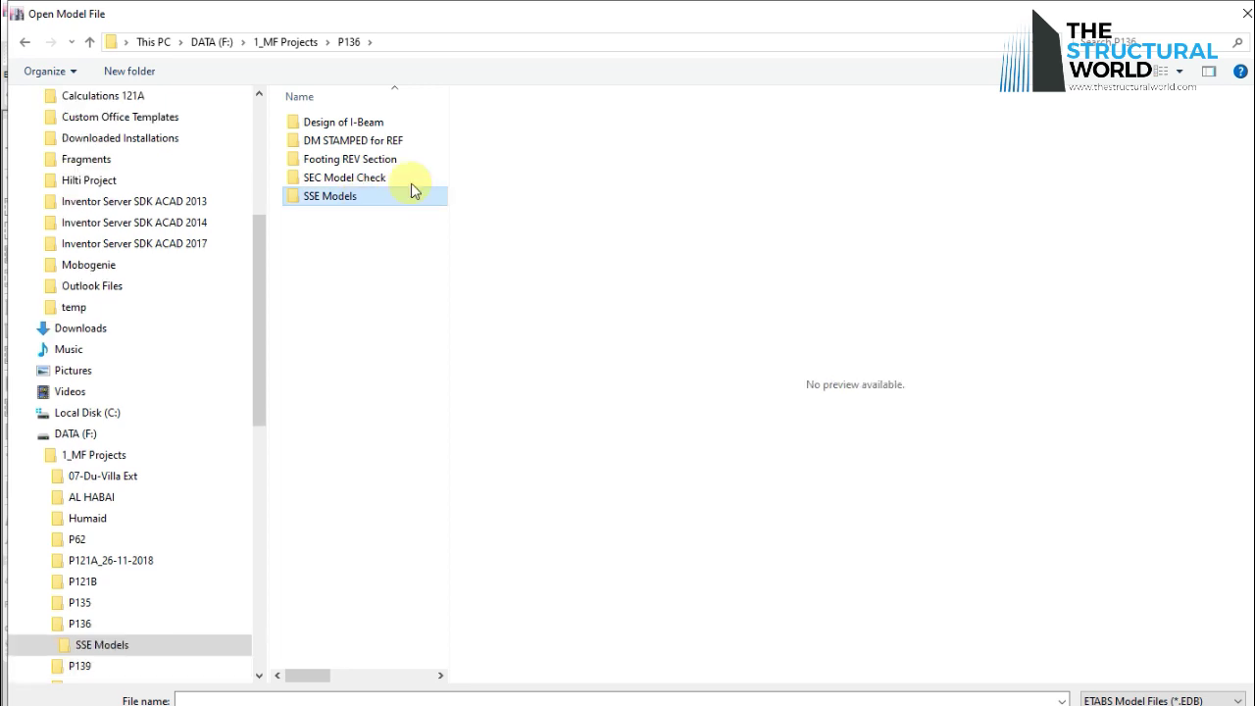
pyautogui.click(355, 159)
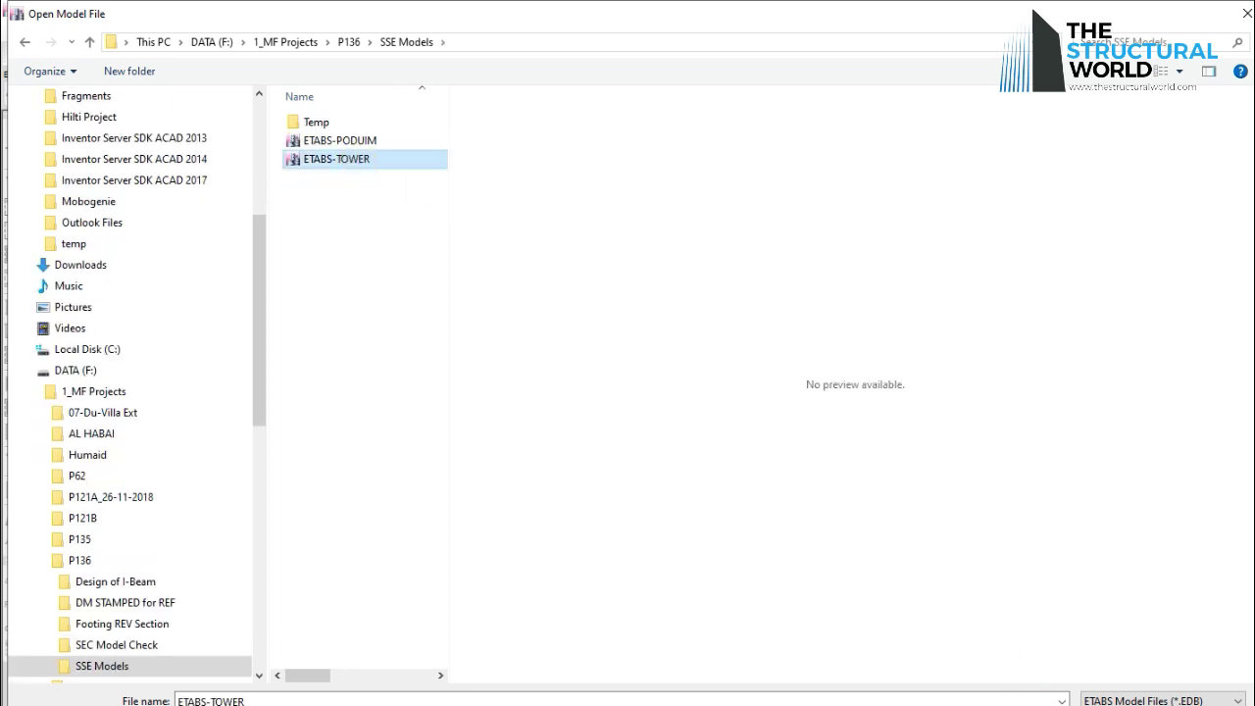
pyautogui.press('Return')
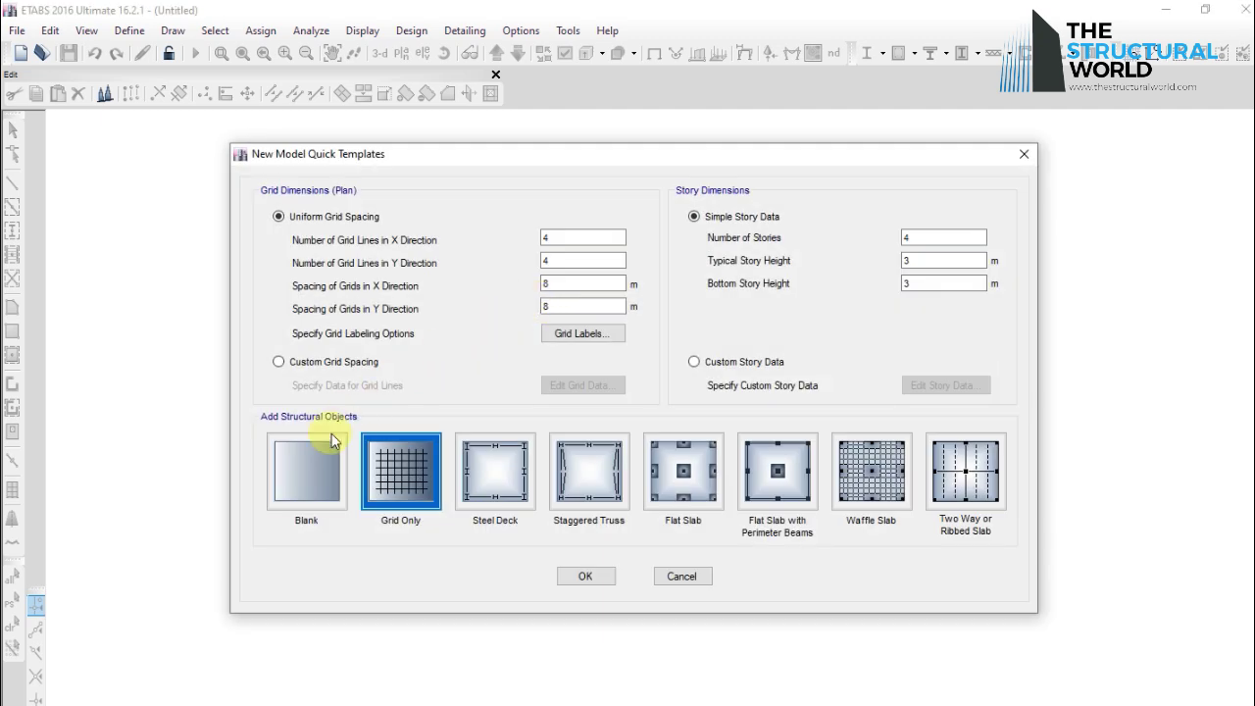
pyautogui.click(328, 443)
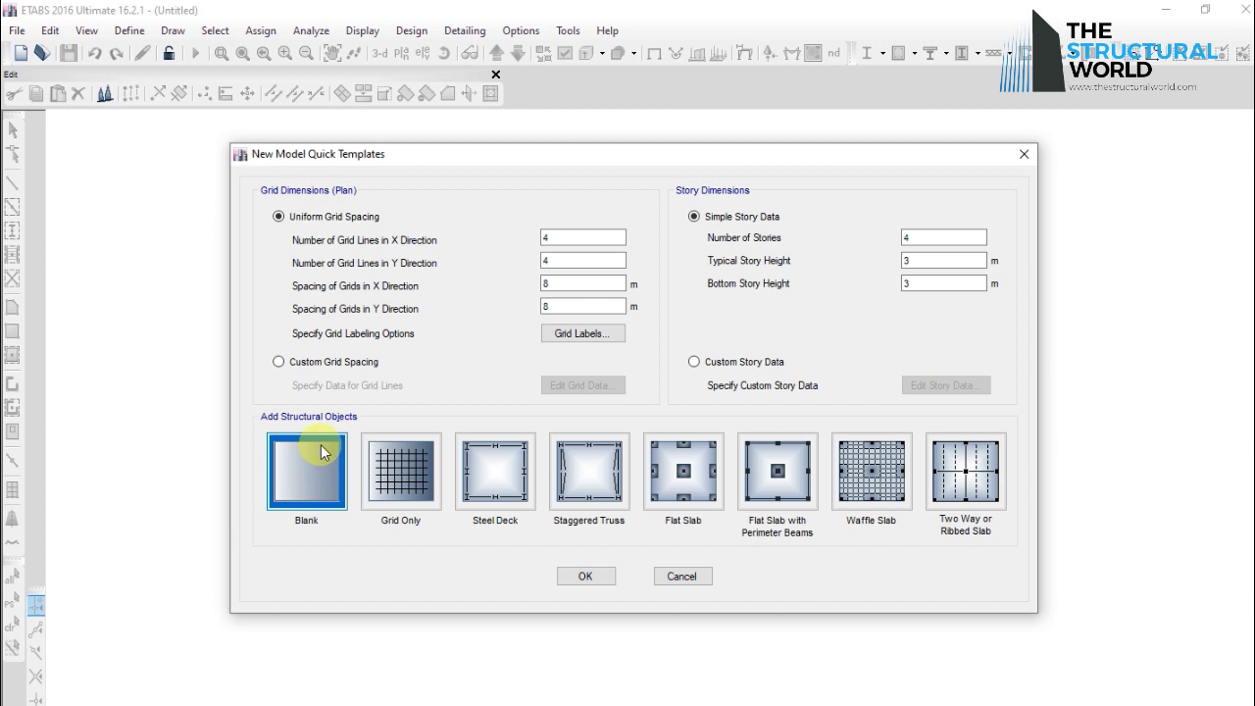
pyautogui.click(607, 576)
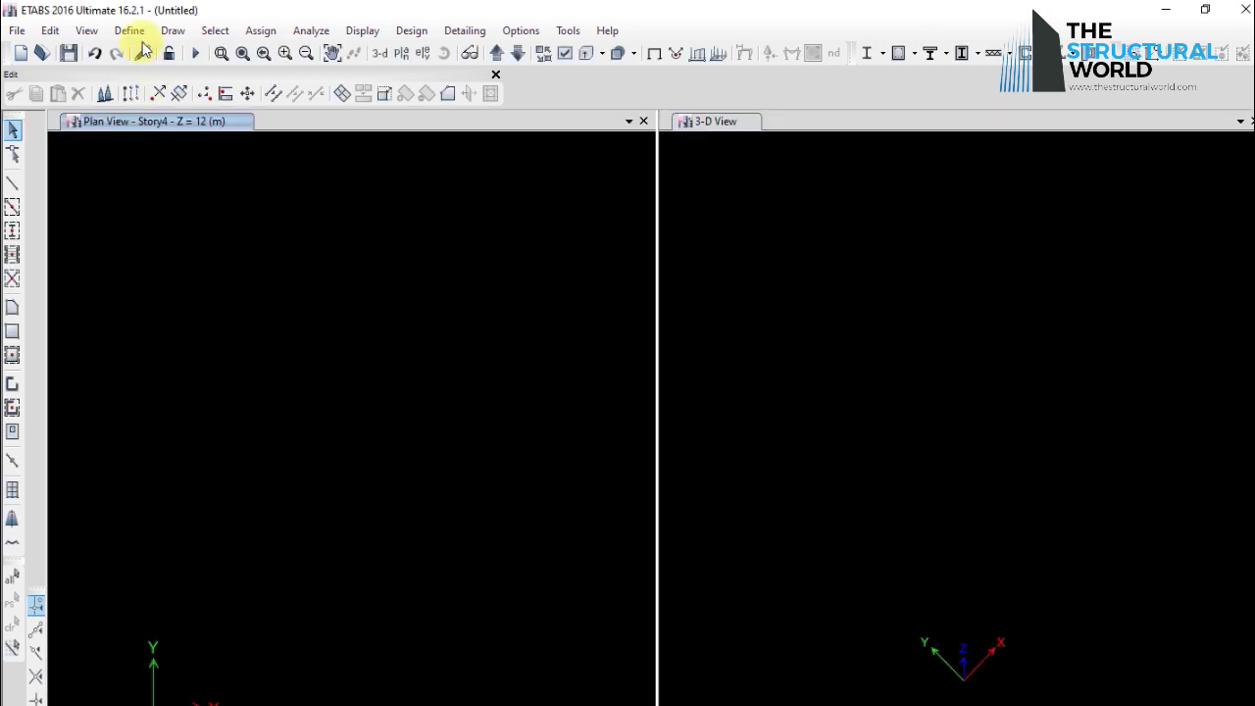
# - Review the imported C=60 concrete material's properties and its compressive strength design data
pyautogui.click(137, 33)
pyautogui.click(148, 55)
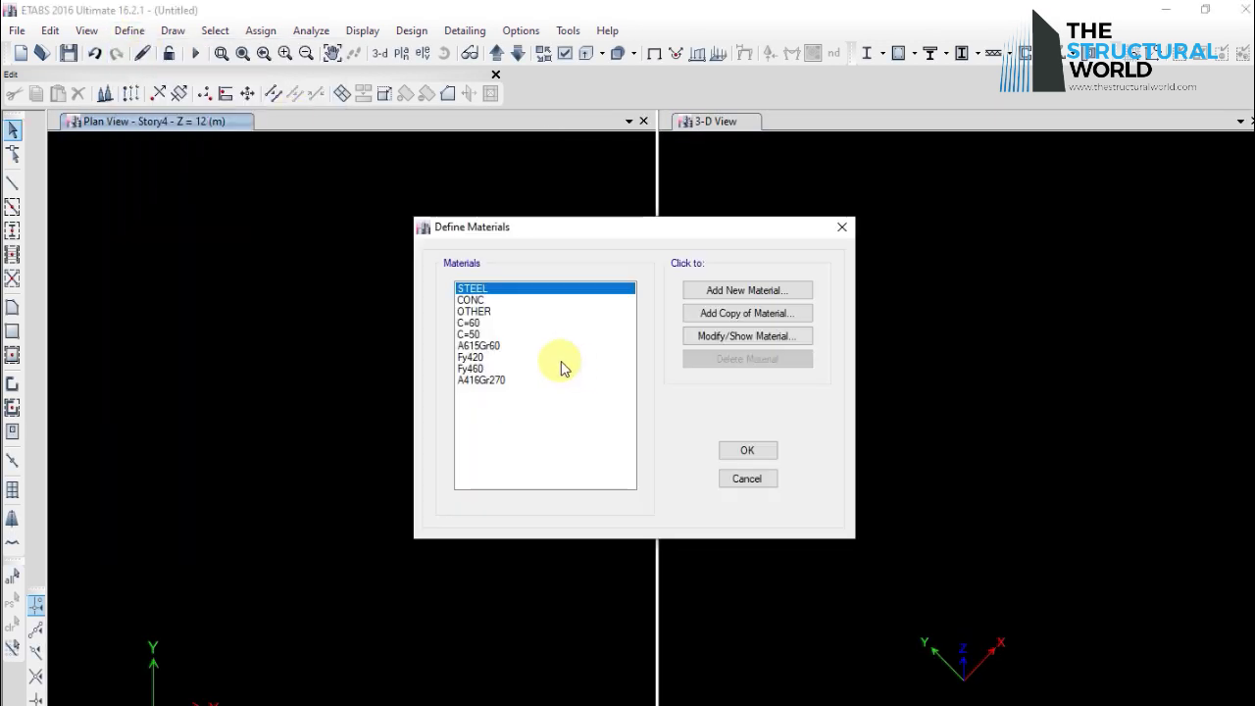
pyautogui.click(488, 322)
pyautogui.click(726, 335)
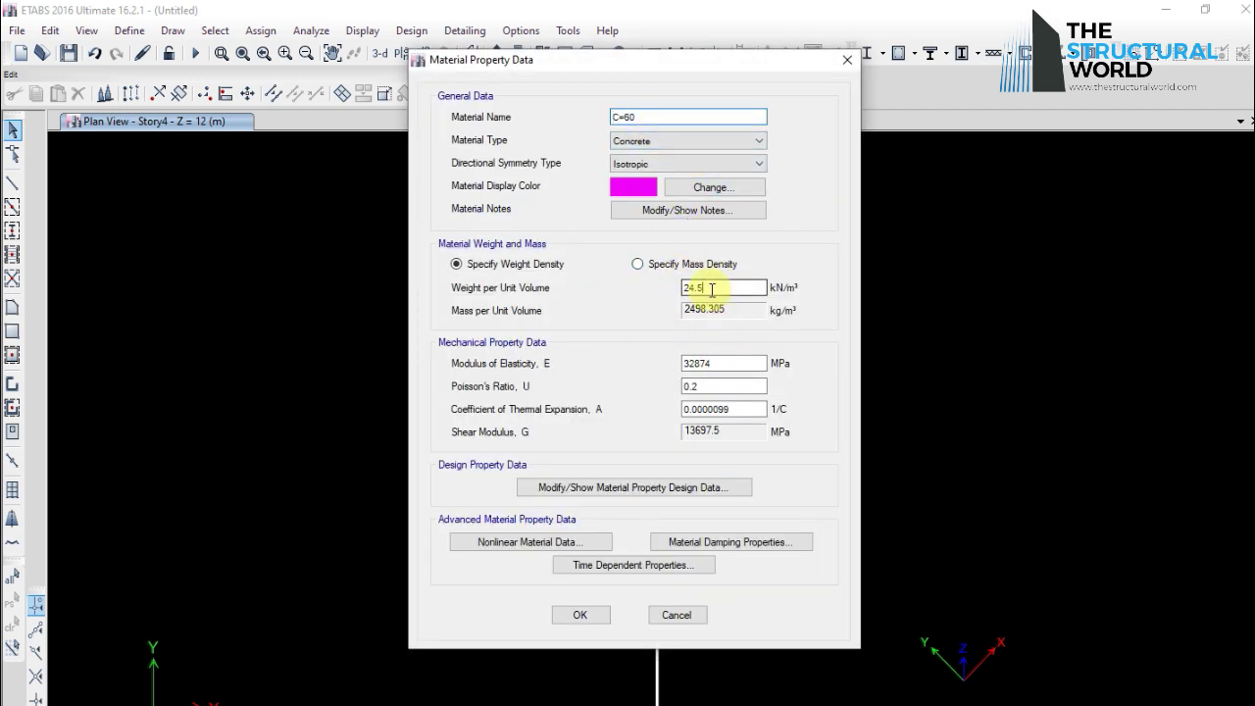
pyautogui.click(706, 486)
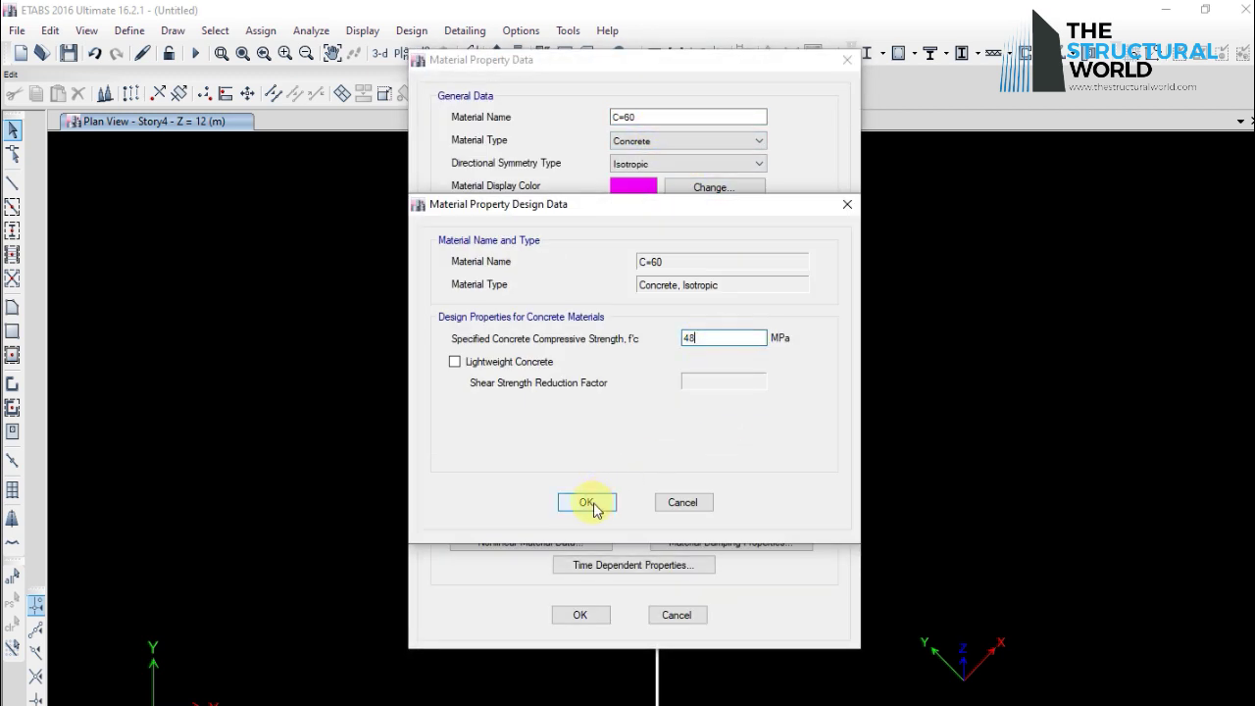
pyautogui.click(588, 504)
pyautogui.click(584, 616)
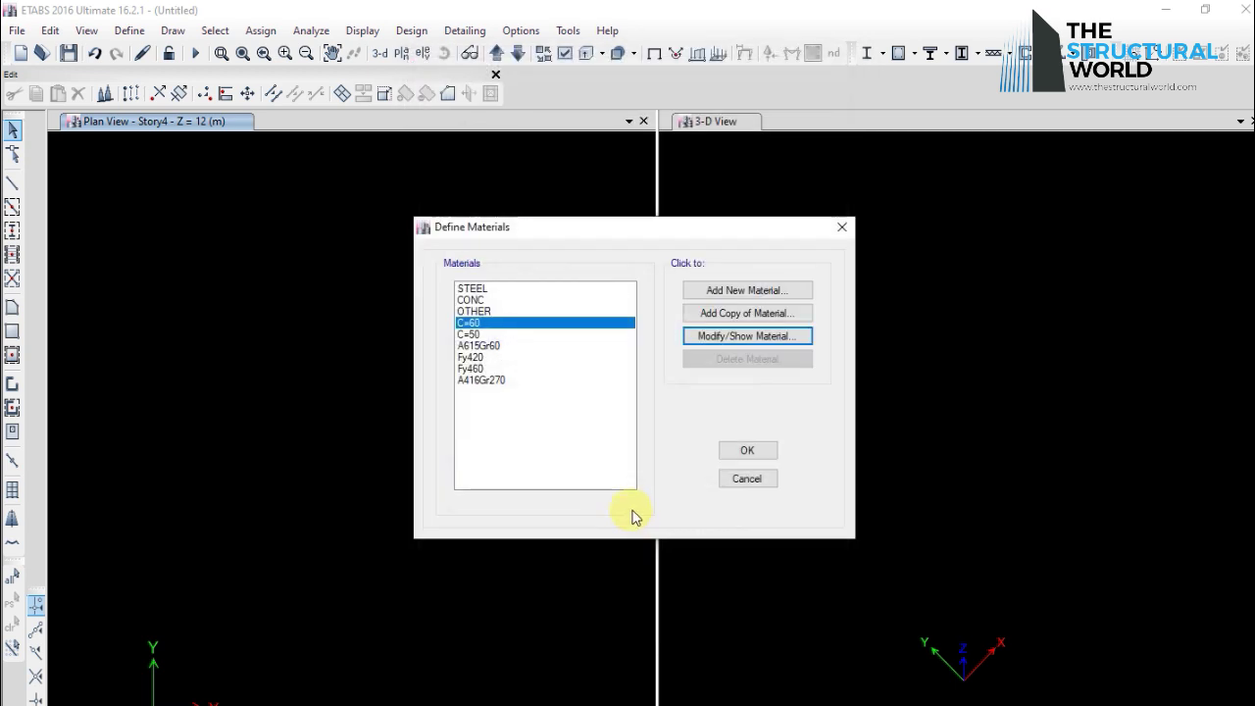
# - Review the imported Fy460 rebar material's properties and design data, and close the material definitions
pyautogui.click(508, 369)
pyautogui.click(749, 335)
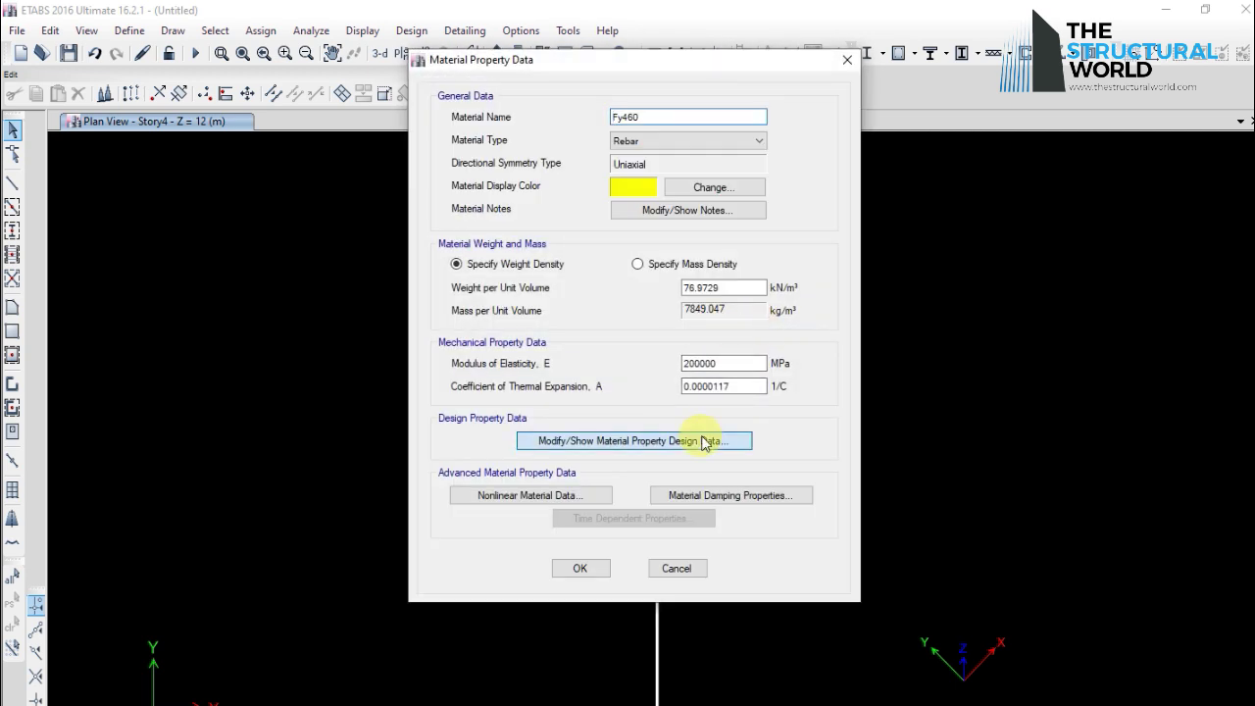
pyautogui.click(723, 363)
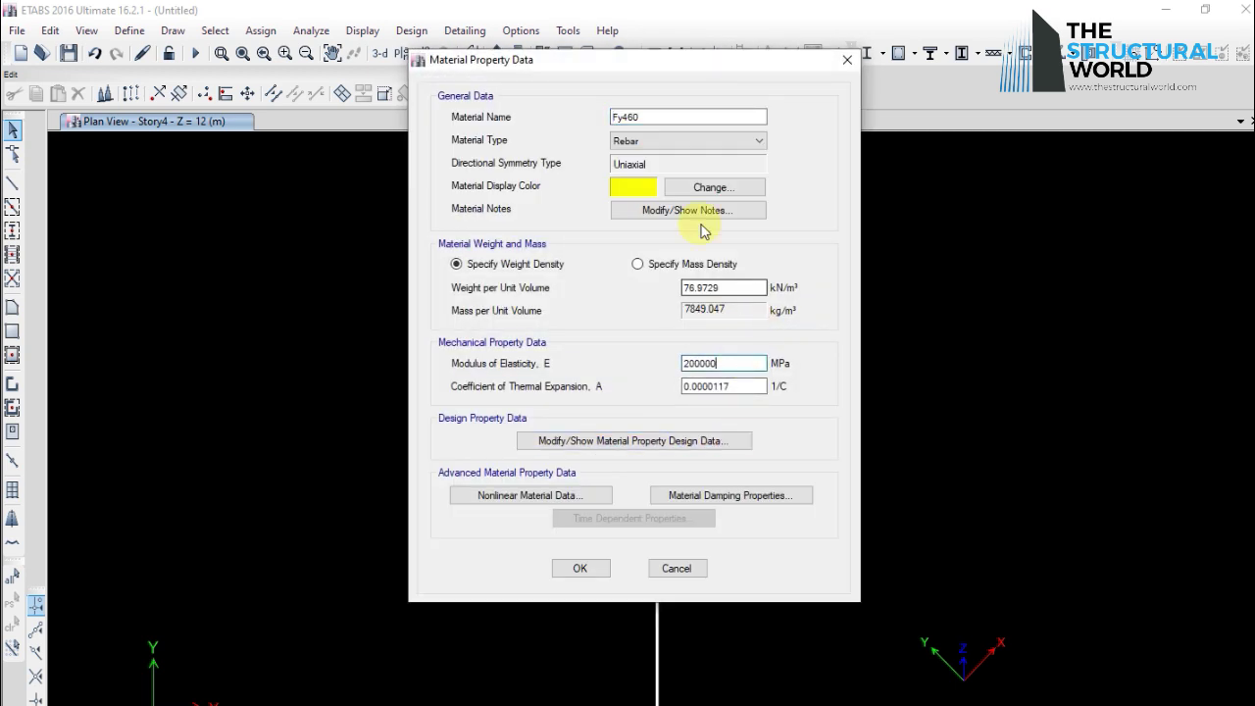
pyautogui.click(657, 440)
pyautogui.click(582, 500)
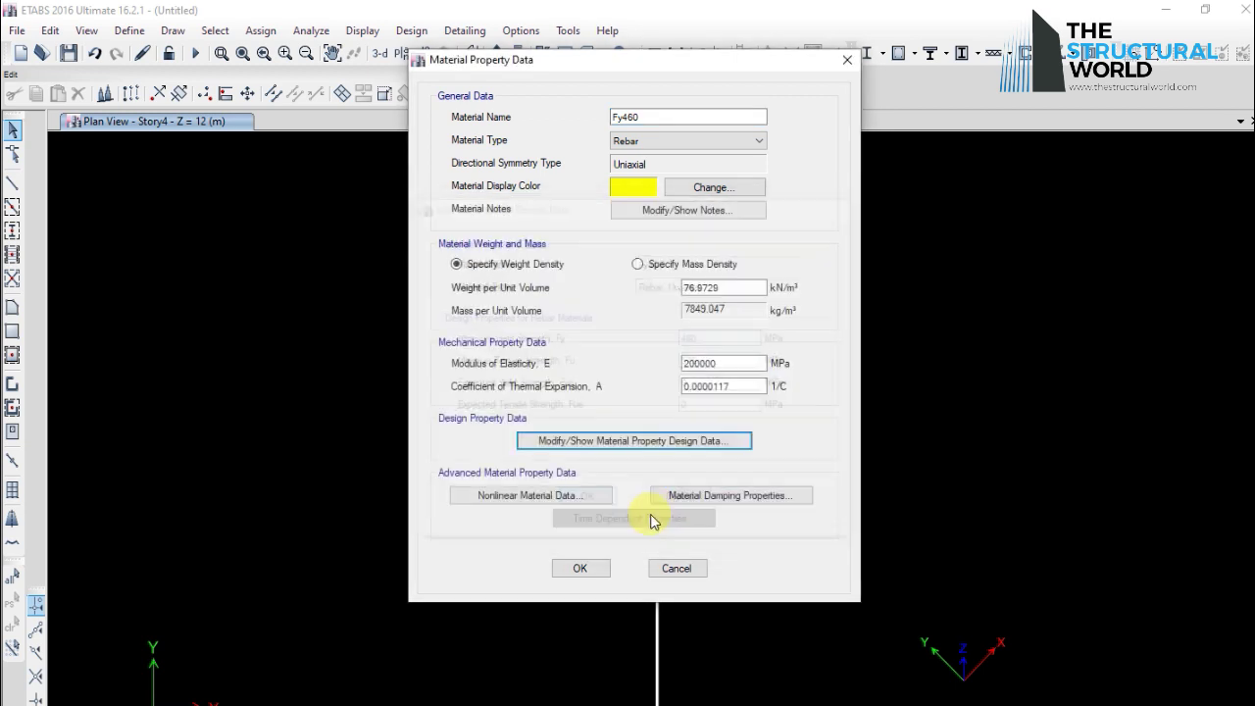
pyautogui.click(581, 569)
pyautogui.click(747, 451)
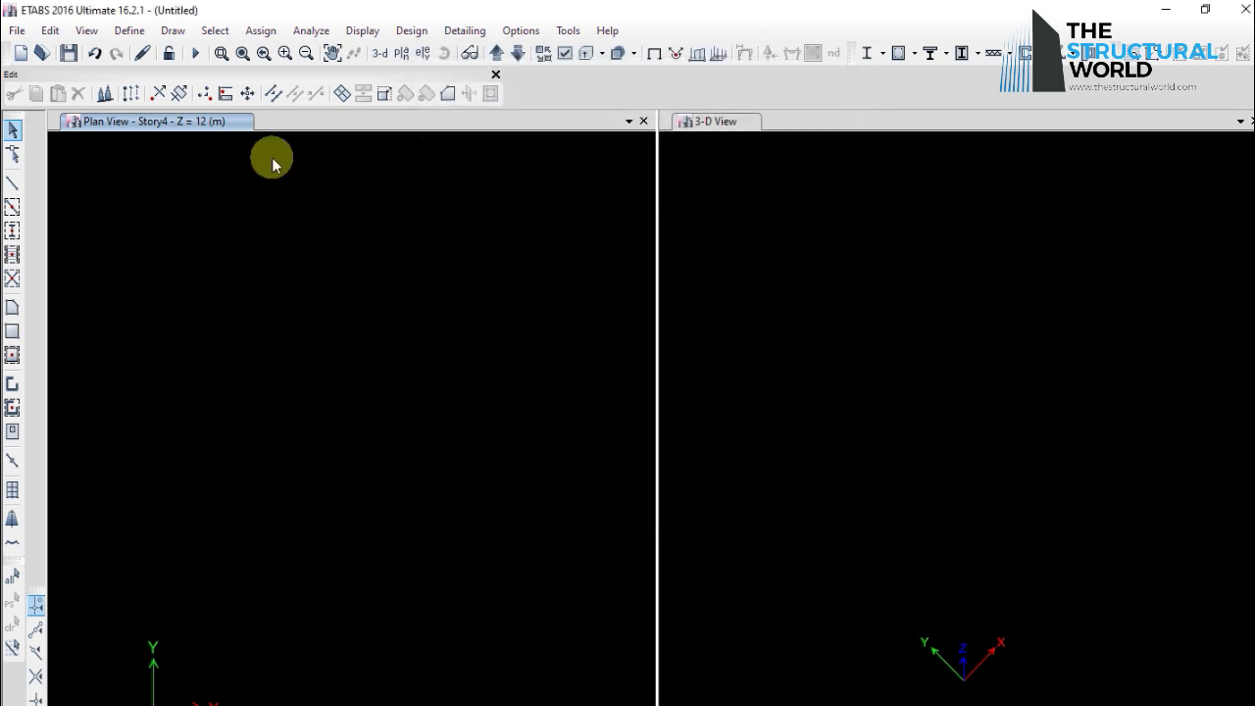
# - Review the imported frame sections, checking the dimensions and reinforcement data of column C1(400X800)-20T20-C60-UP TO L5
pyautogui.click(129, 30)
pyautogui.moveTo(174, 78)
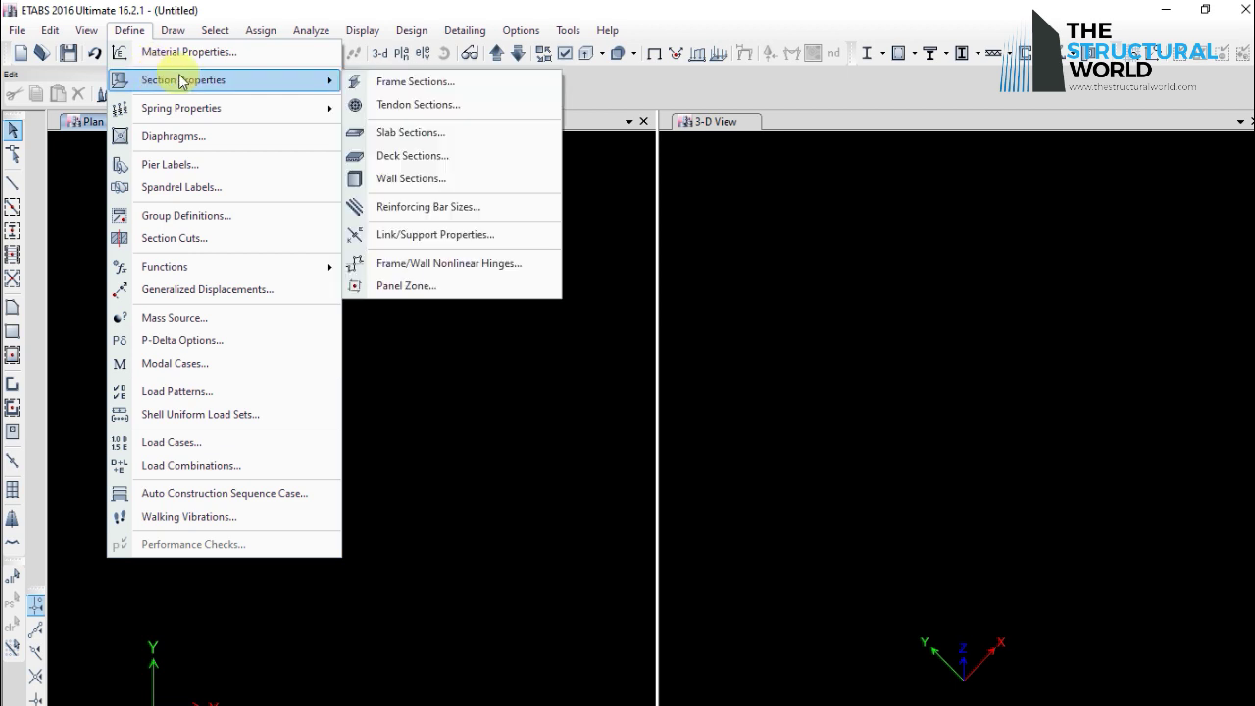
pyautogui.click(396, 83)
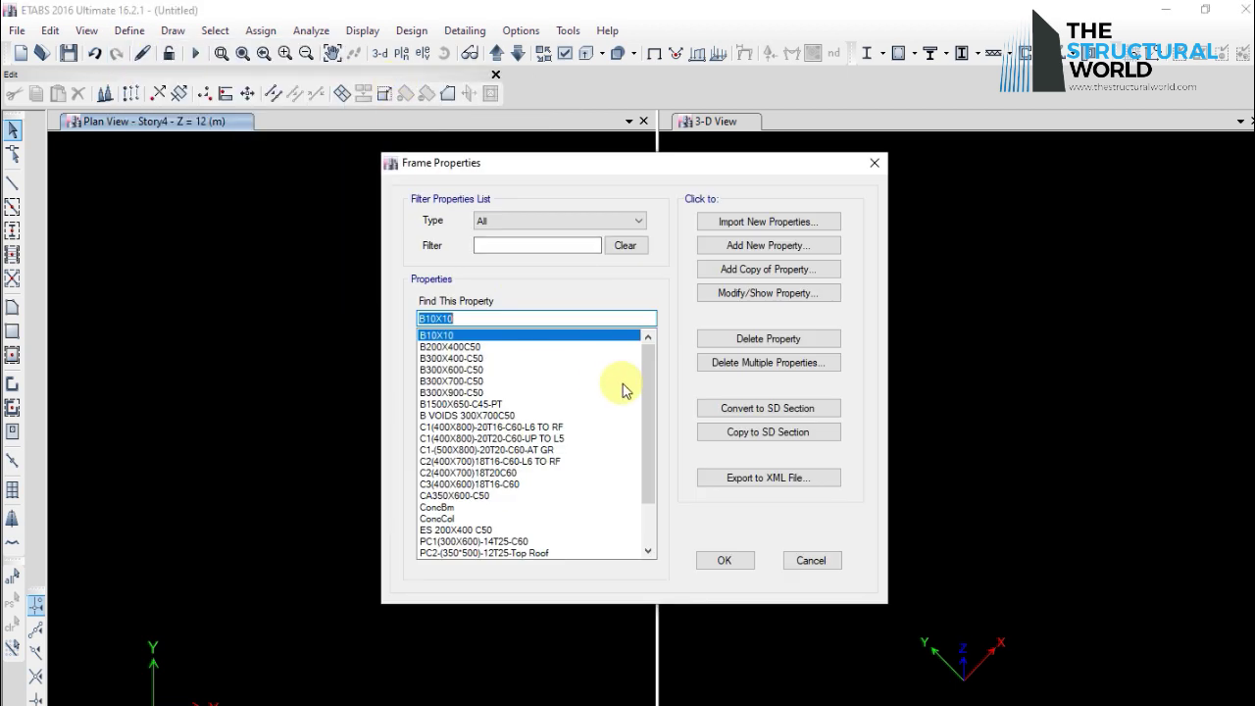
pyautogui.moveTo(643, 390); pyautogui.dragTo(639, 506)
pyautogui.moveTo(646, 419)
pyautogui.mouseDown()
pyautogui.moveTo(651, 361)
pyautogui.moveTo(649, 408)
pyautogui.mouseUp()
pyautogui.click(490, 404)
pyautogui.click(733, 293)
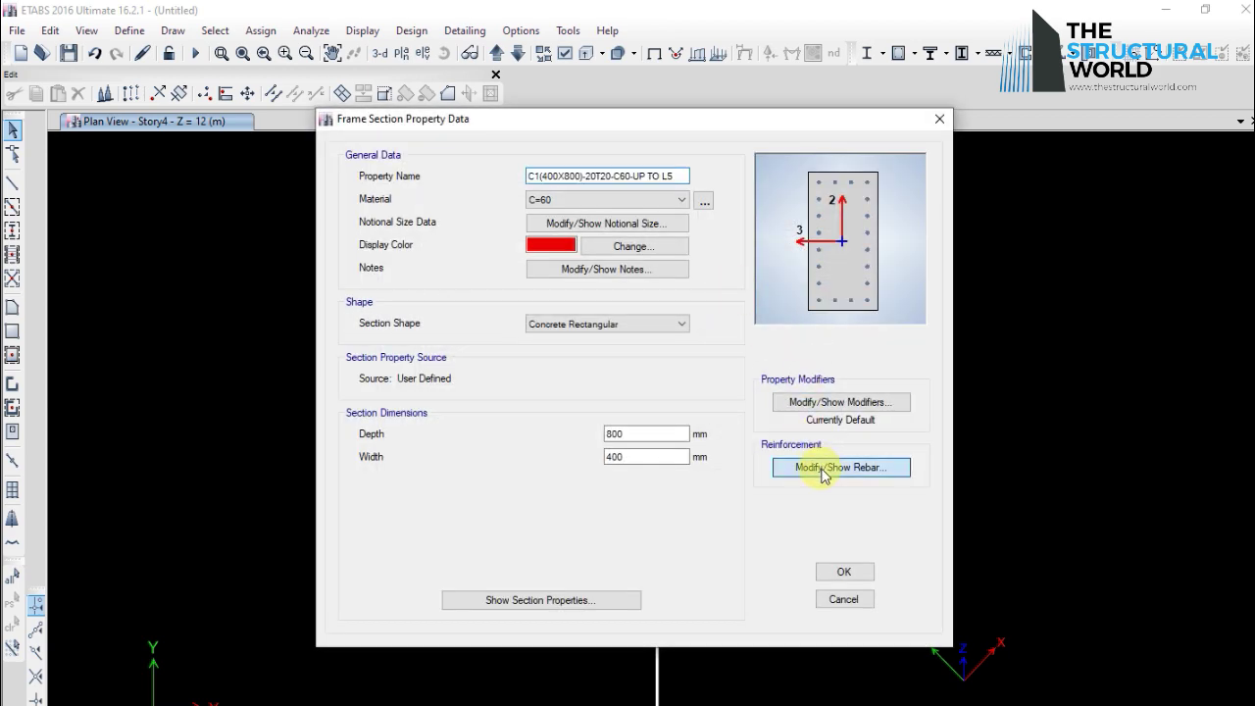
pyautogui.click(816, 468)
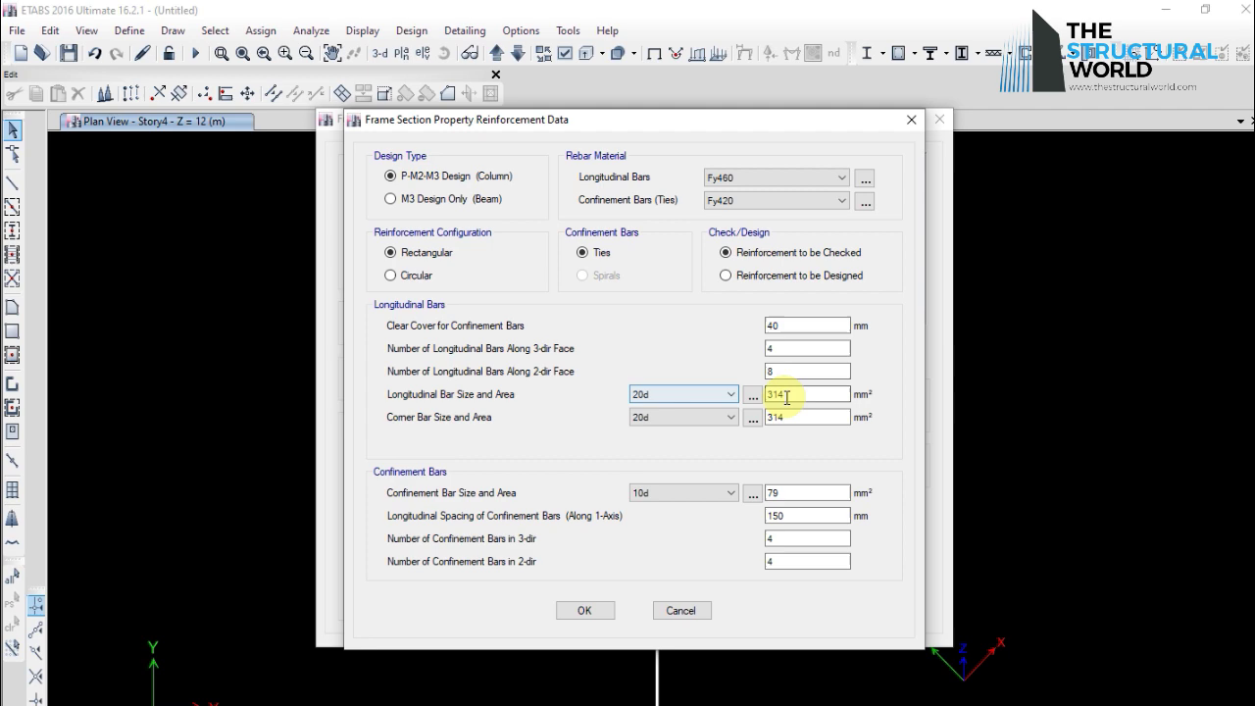
pyautogui.click(600, 609)
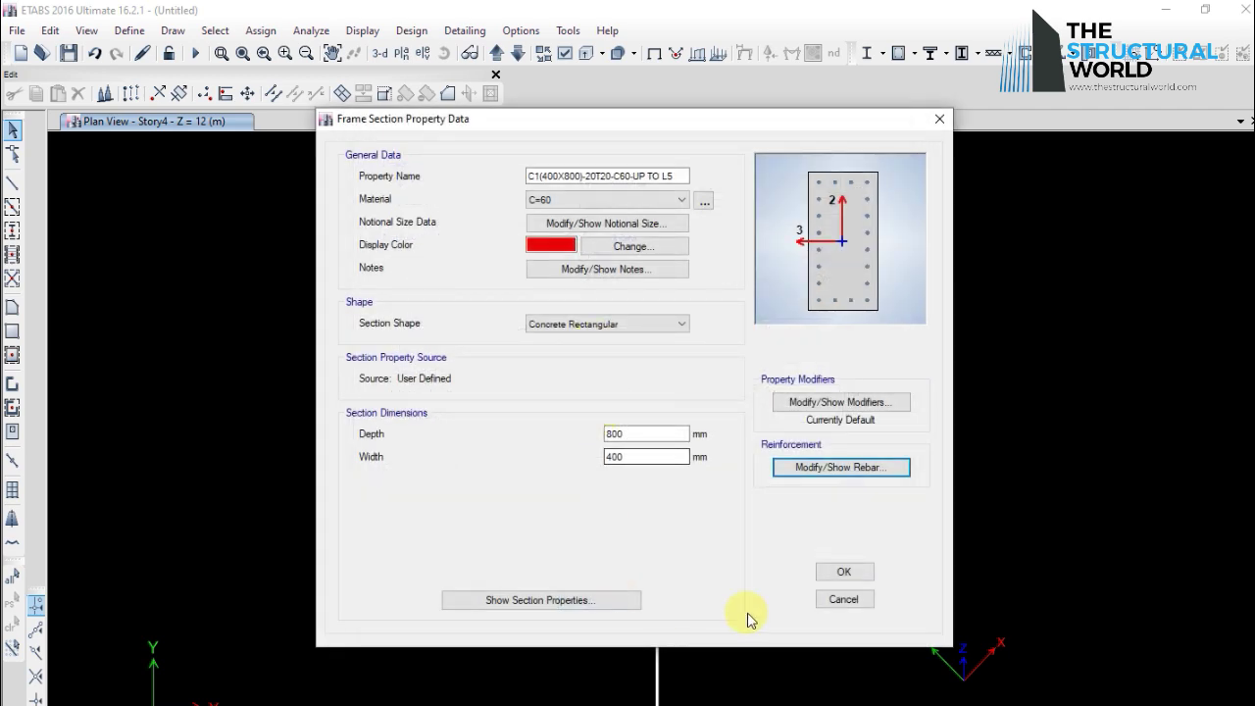
pyautogui.click(828, 570)
pyautogui.click(722, 560)
# - Review the imported slab sections, checking the property data of S290-RC50-TOWER
pyautogui.click(129, 31)
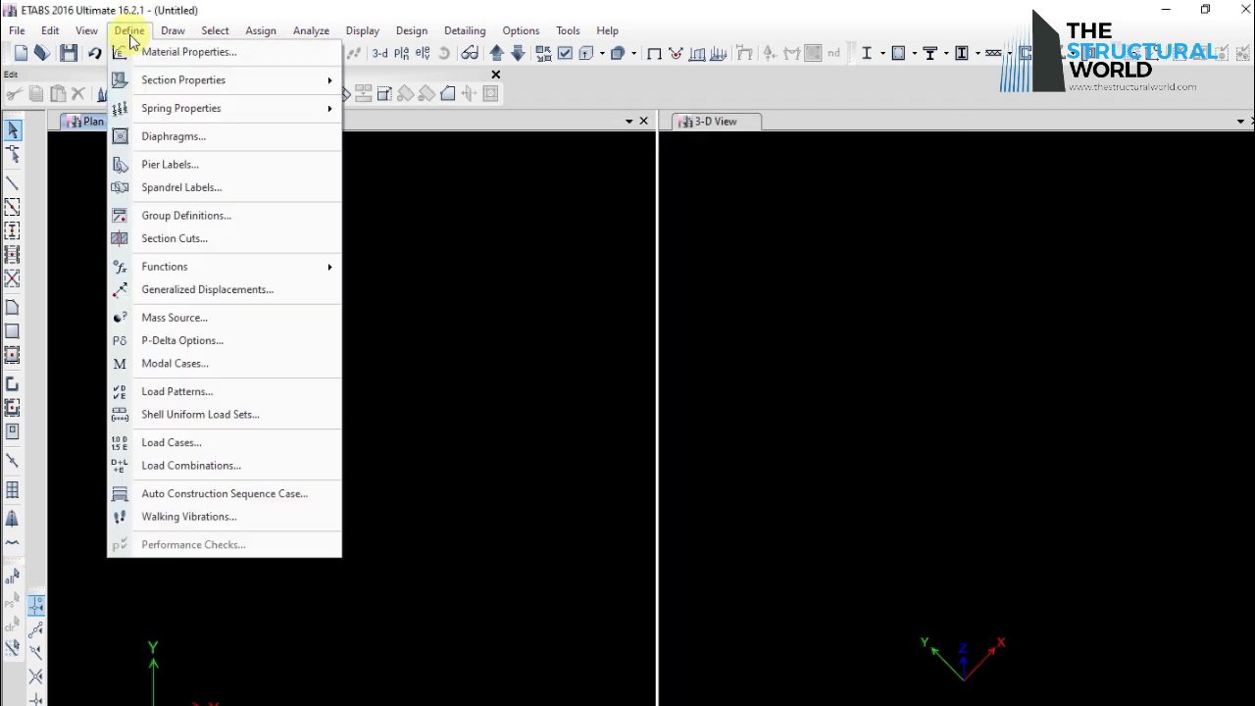
pyautogui.moveTo(152, 84)
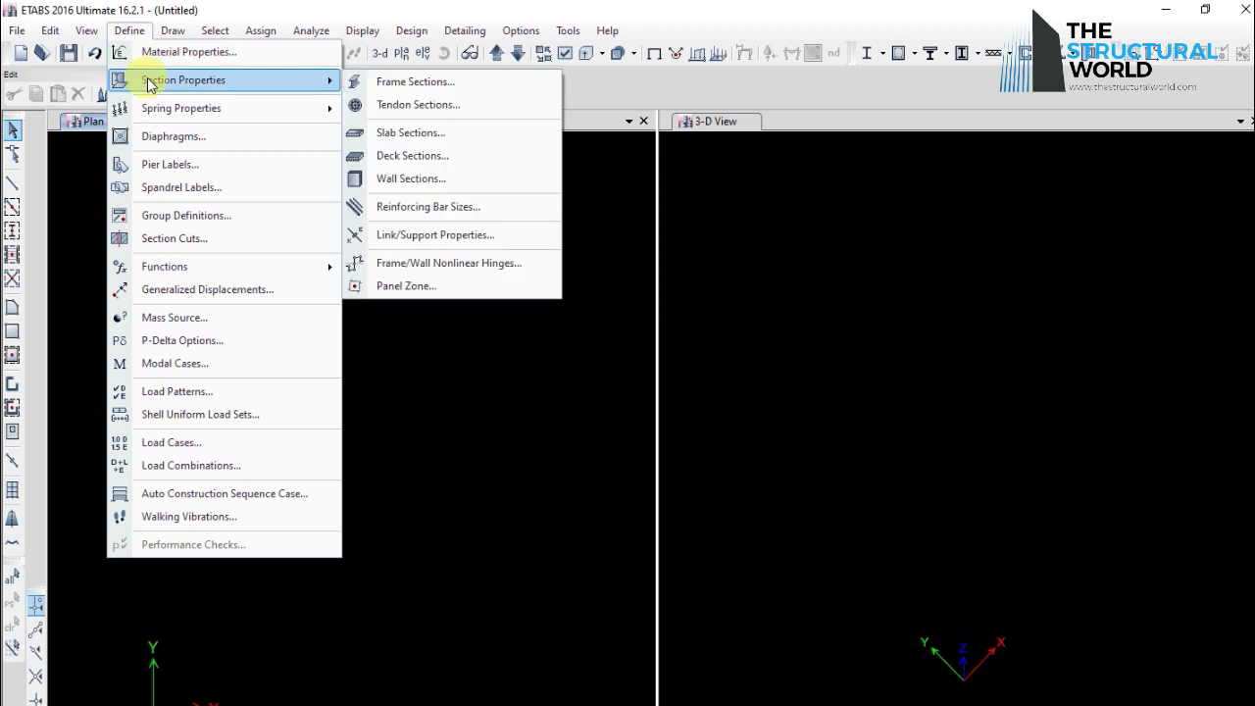
pyautogui.click(457, 129)
pyautogui.press('Down')
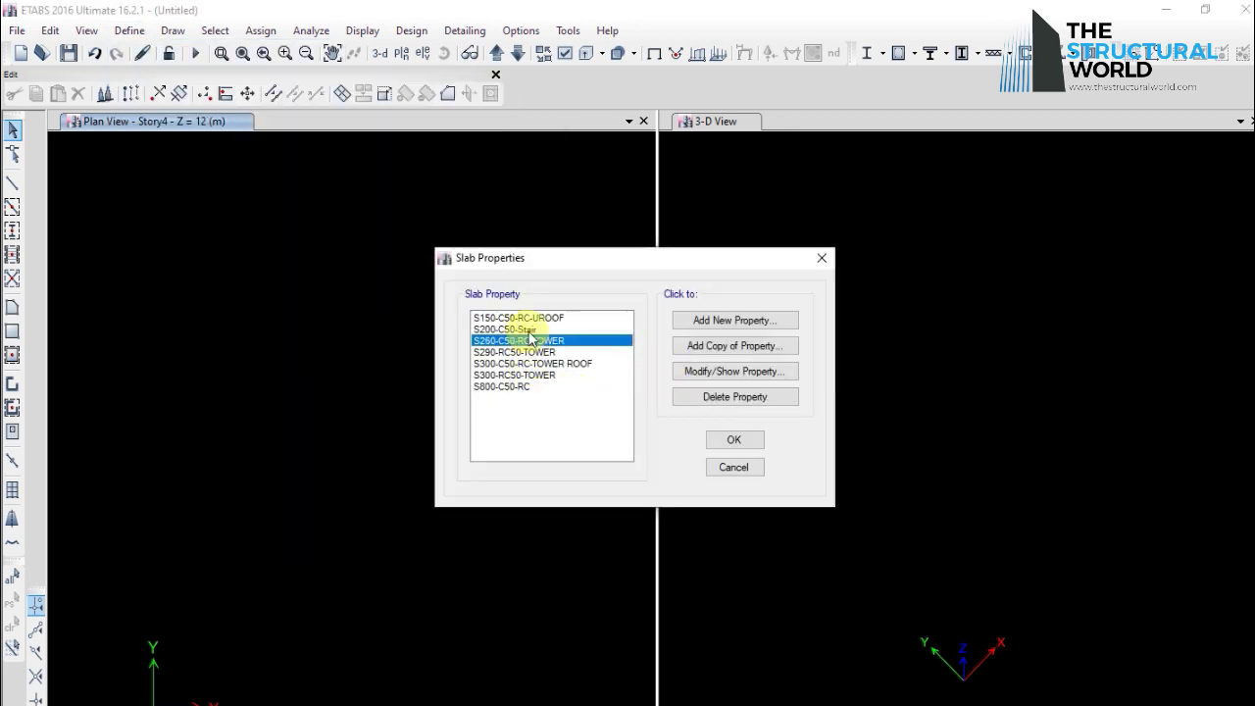
pyautogui.click(519, 353)
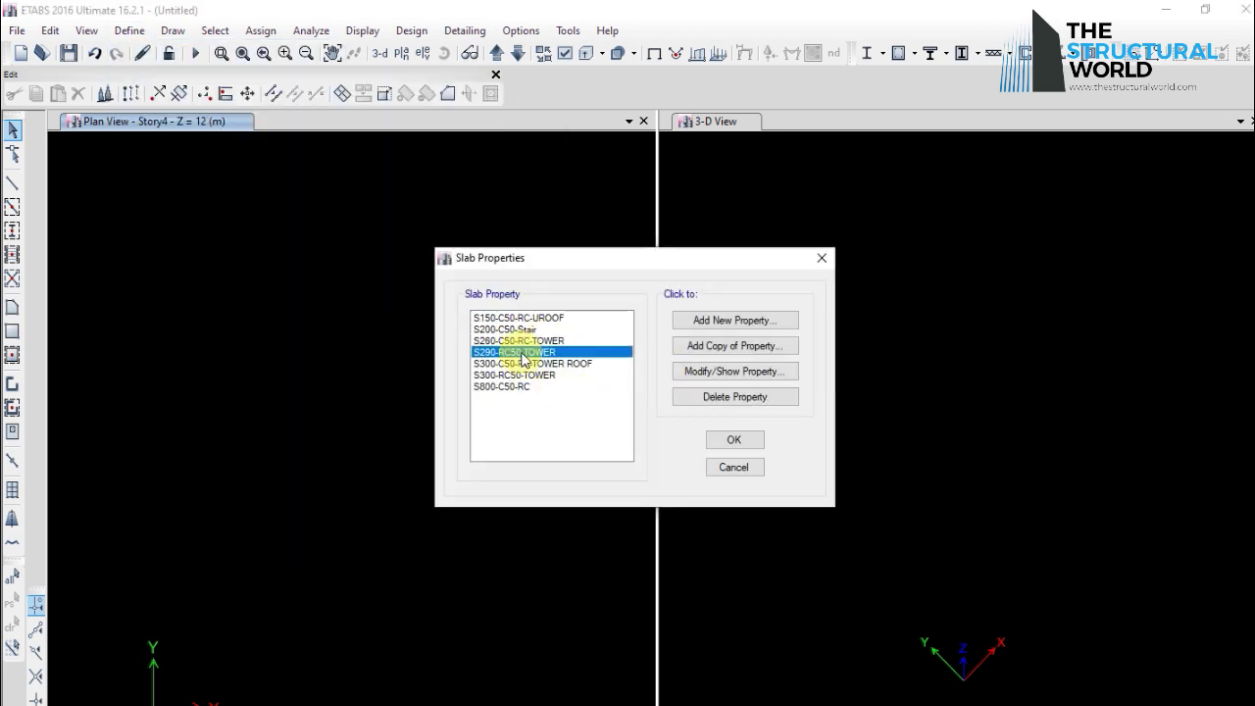
pyautogui.click(695, 370)
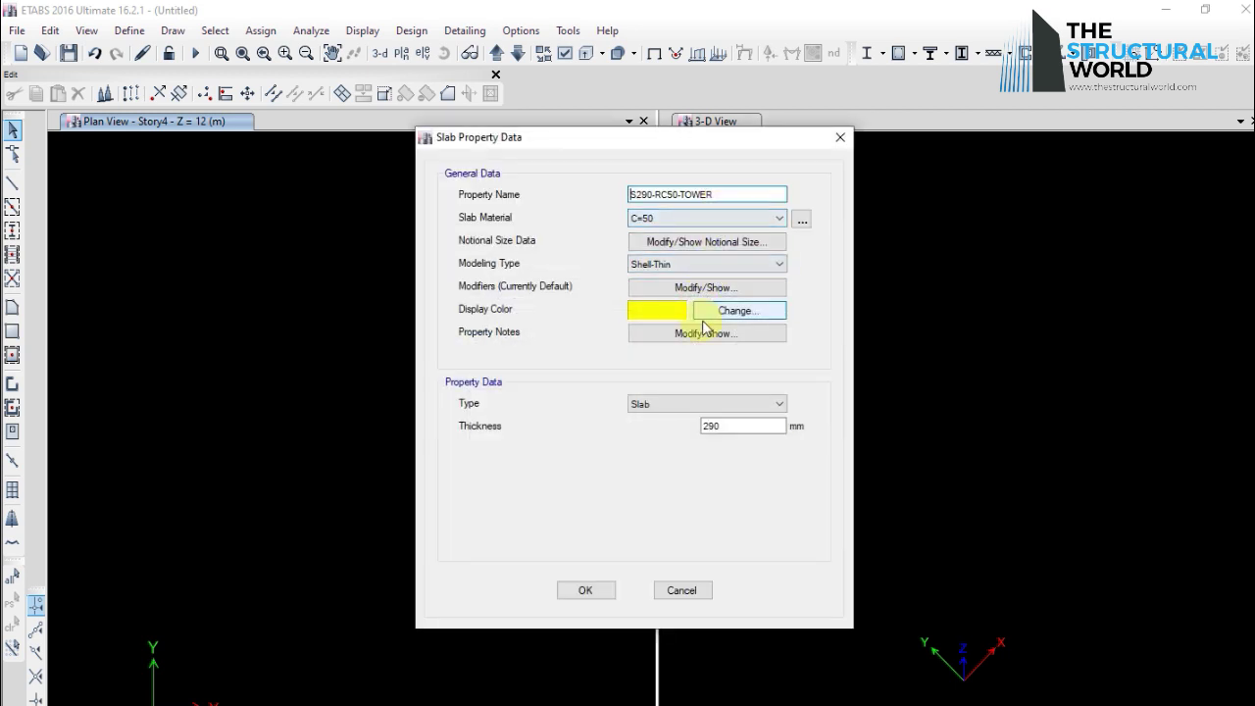
pyautogui.click(586, 590)
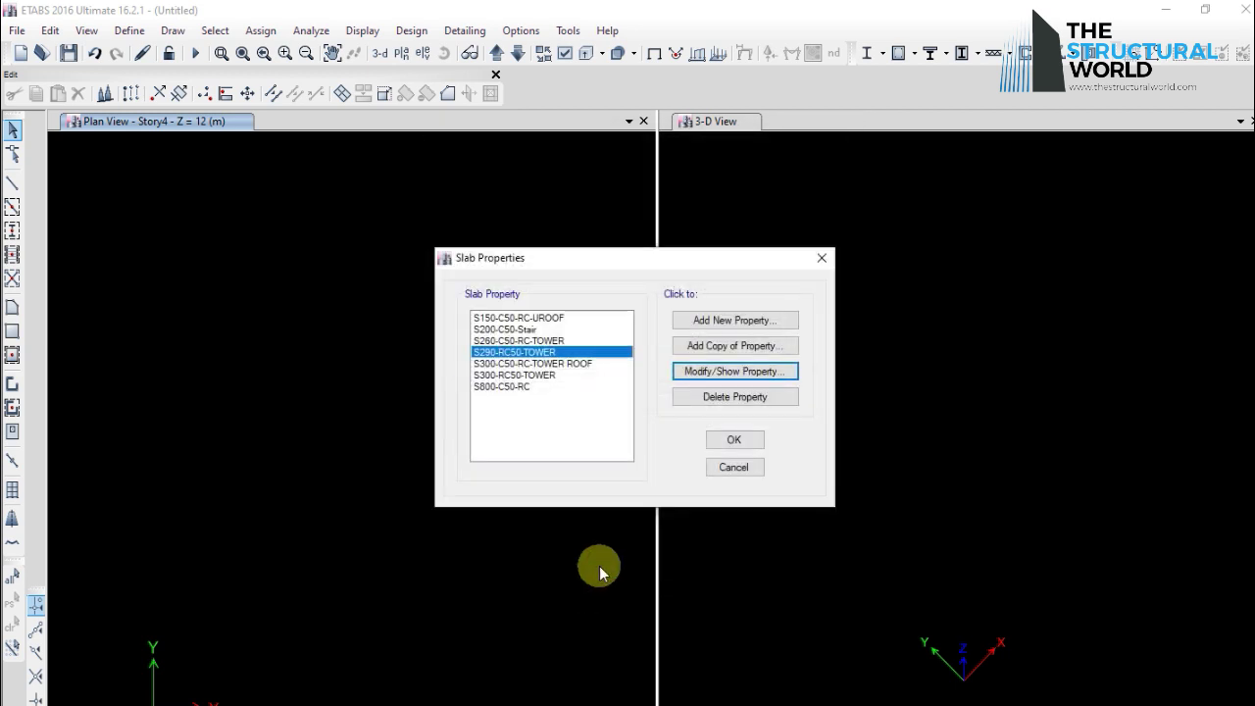
pyautogui.click(727, 439)
# - Review the imported load patterns, checking the UBC 97 seismic lateral load data of EYp-EC
pyautogui.click(128, 31)
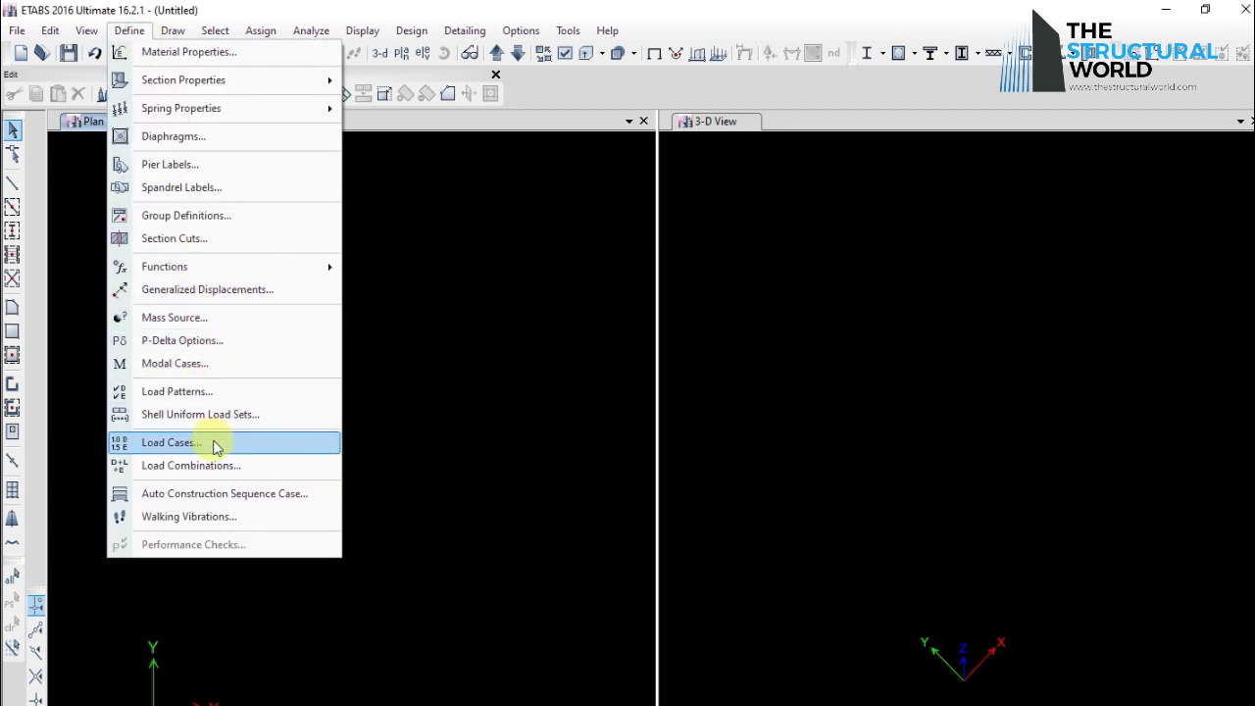
pyautogui.click(210, 391)
pyautogui.click(386, 404)
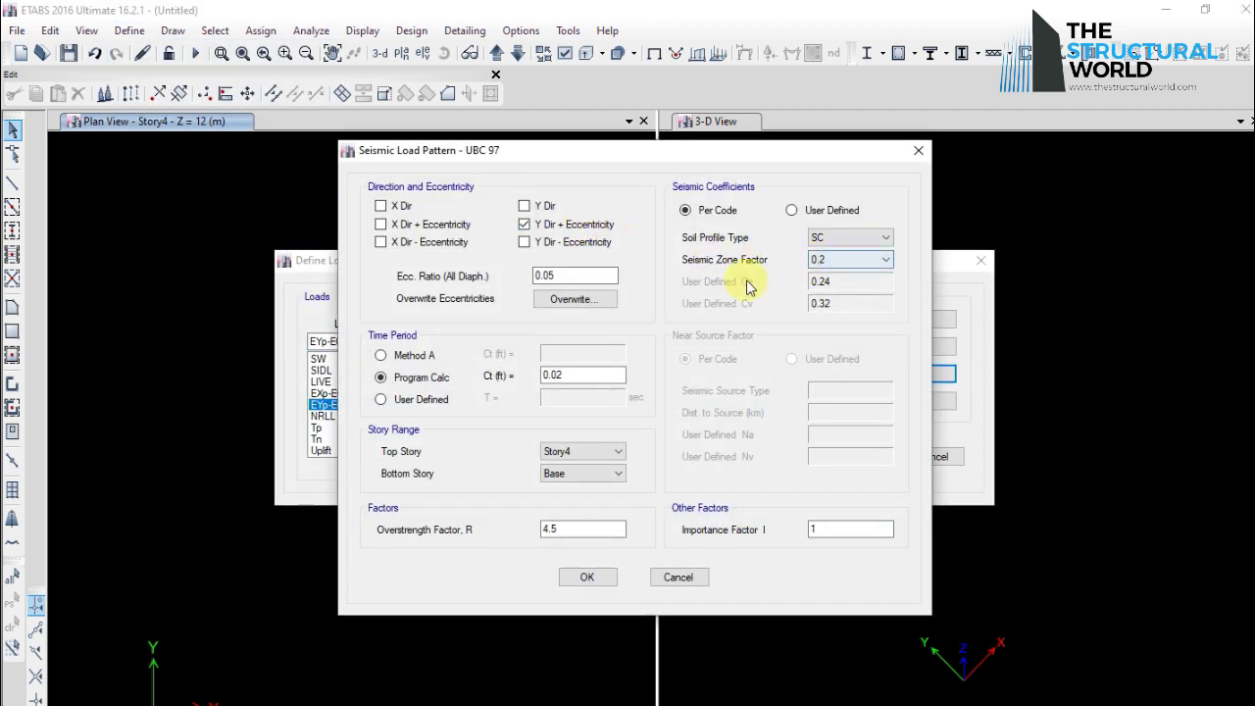
pyautogui.click(675, 577)
# - Review the ASCE 7-05 wind lateral load data of load pattern WX1 and close the load pattern definitions
pyautogui.scroll(-1, 330, 420)
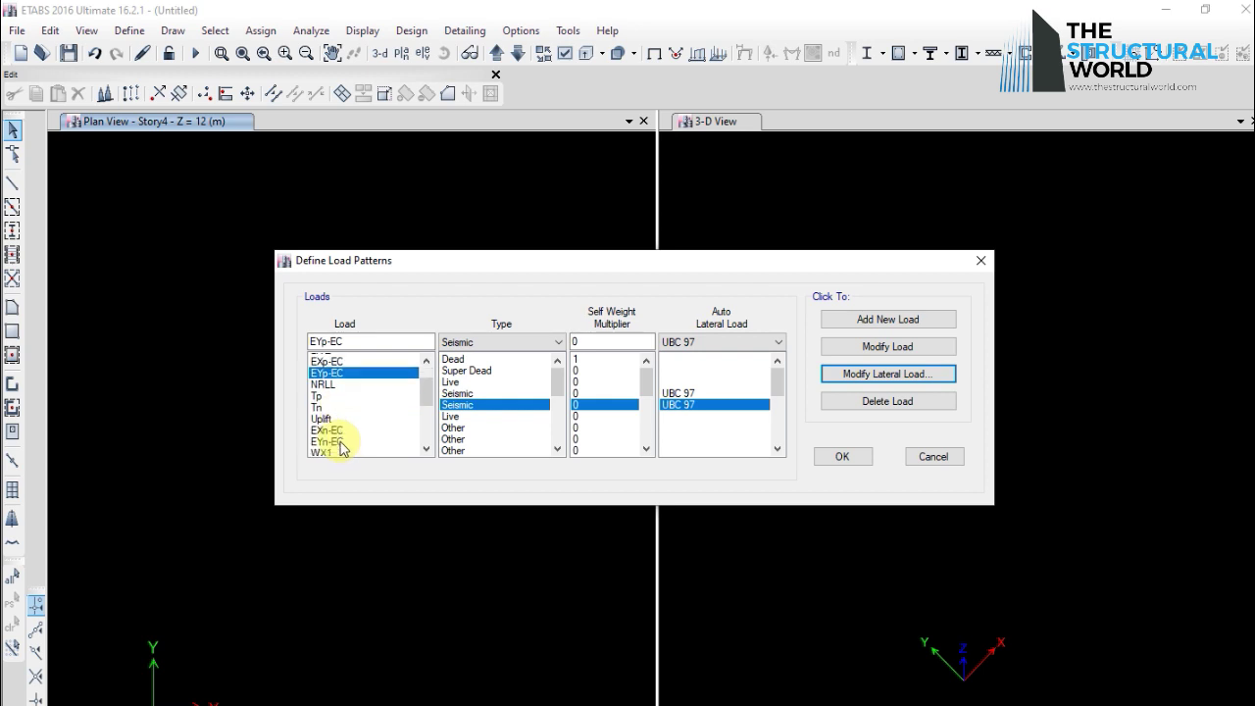
pyautogui.click(324, 450)
pyautogui.click(828, 373)
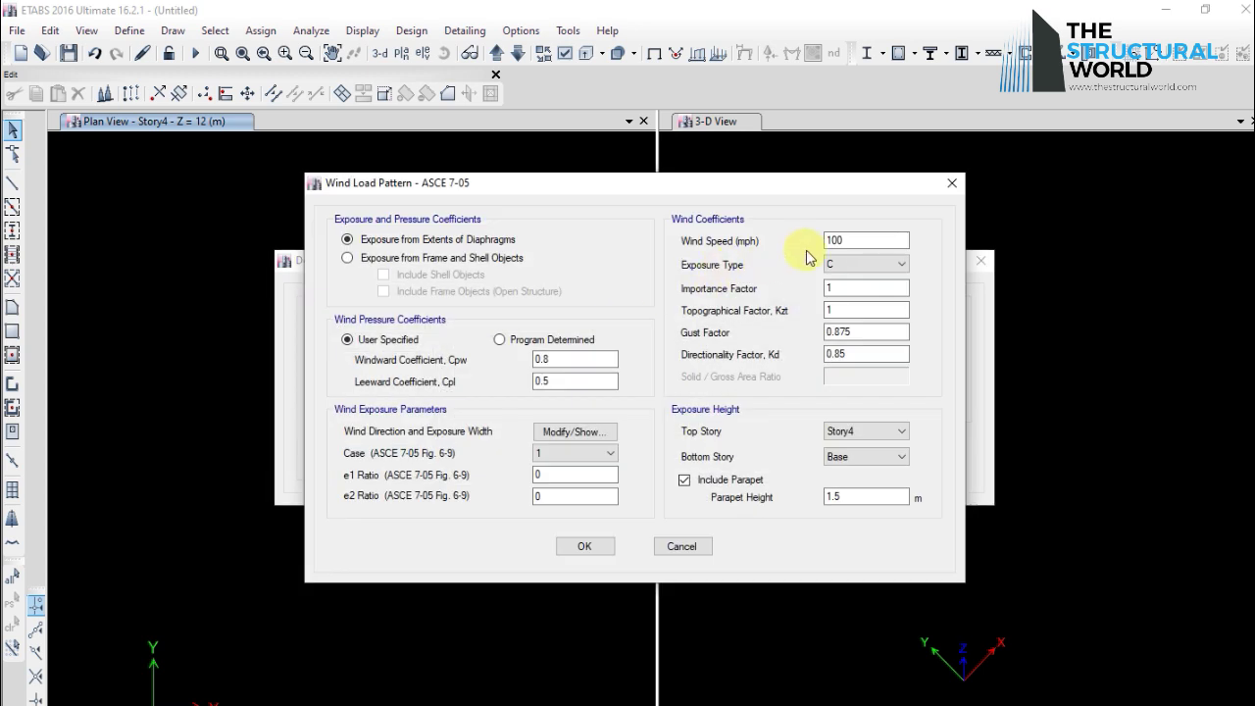
pyautogui.click(583, 546)
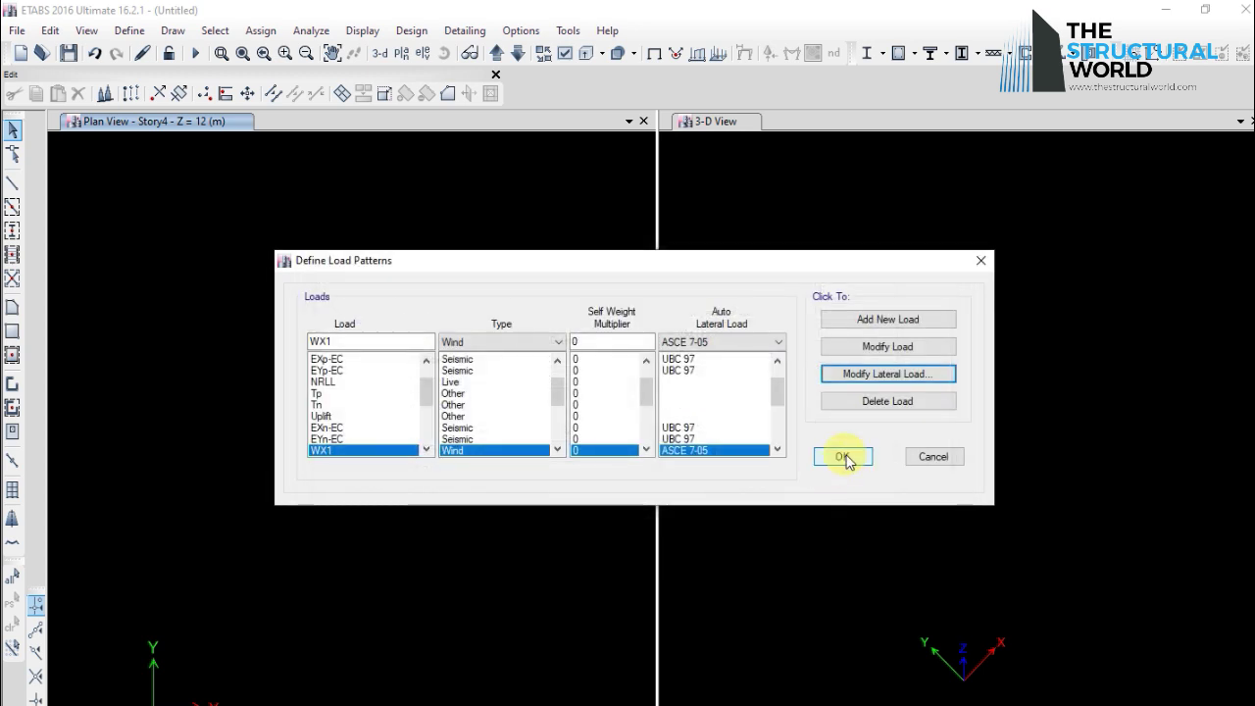
pyautogui.click(840, 452)
# - Review the imported load cases, checking the load case data of SIDL, and close the definitions
pyautogui.click(129, 30)
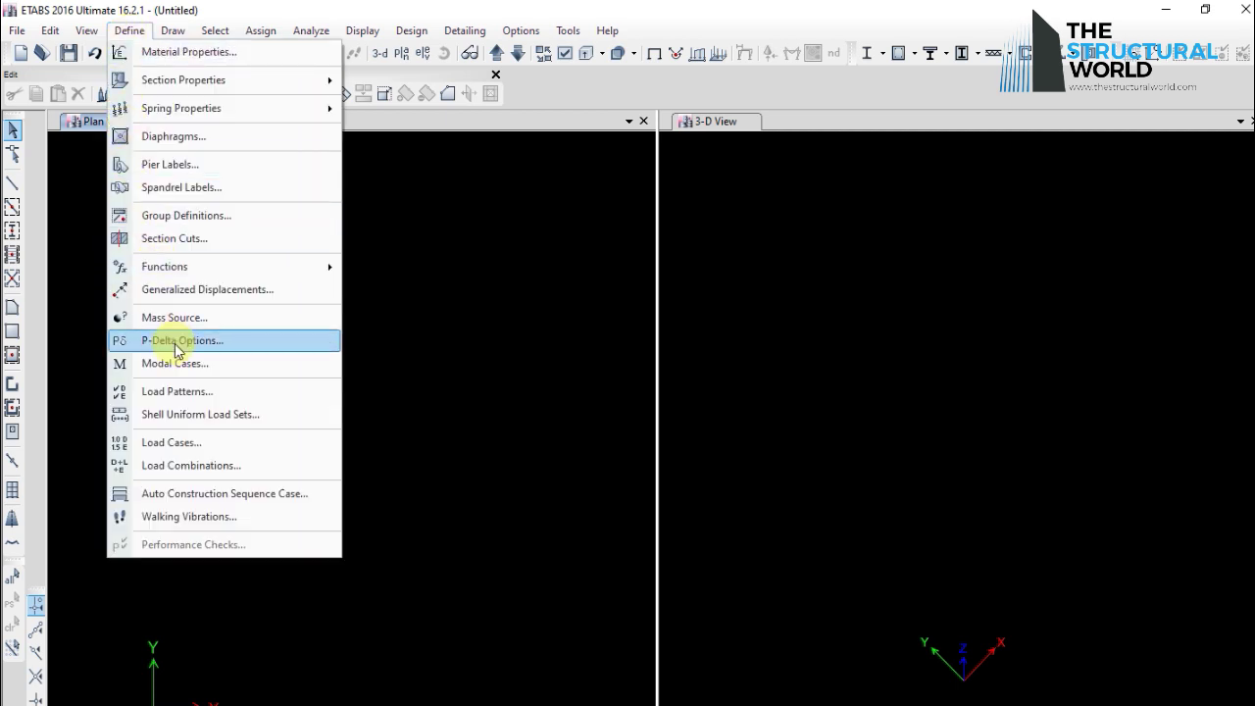
pyautogui.click(174, 440)
pyautogui.click(483, 416)
pyautogui.moveTo(703, 328)
pyautogui.mouseDown()
pyautogui.moveTo(700, 461)
pyautogui.moveTo(705, 321)
pyautogui.mouseUp()
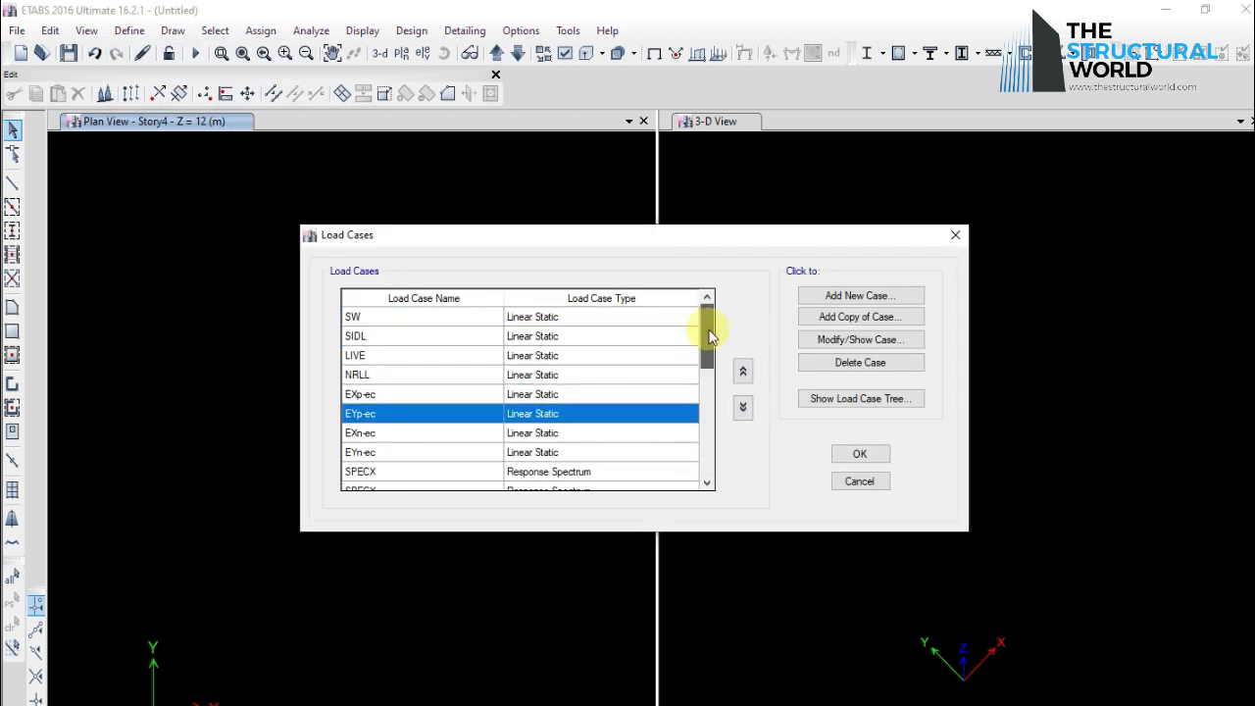
pyautogui.click(424, 337)
pyautogui.click(860, 340)
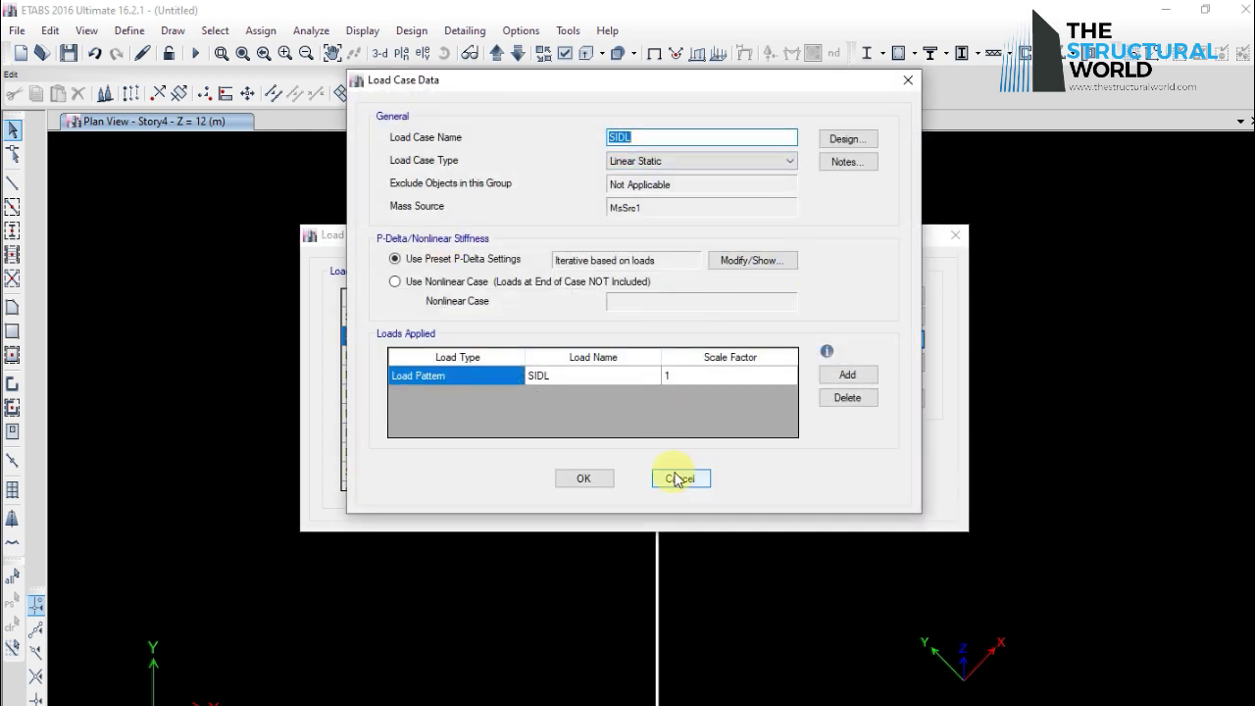
pyautogui.click(674, 479)
pyautogui.click(858, 480)
# - Review the imported load combinations, checking the scale factors of US6-1.33DLExpEy, and close the definitions
pyautogui.click(129, 30)
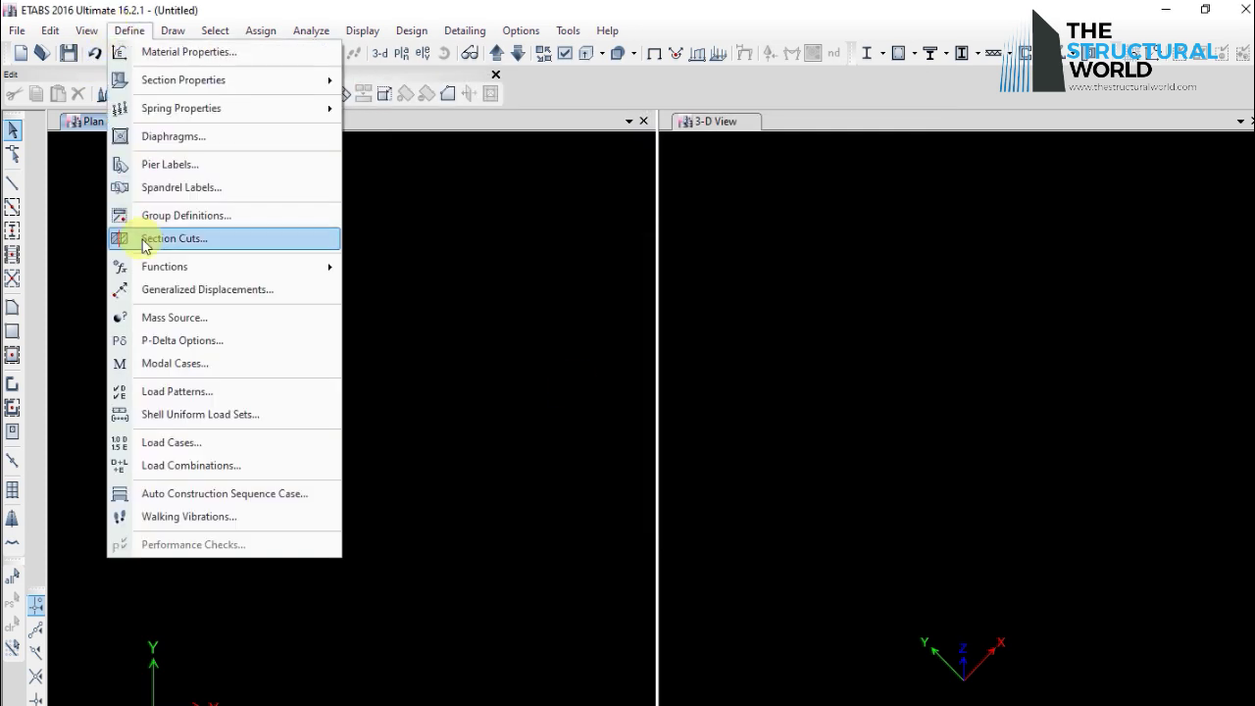
pyautogui.click(162, 464)
pyautogui.click(471, 353)
pyautogui.moveTo(617, 326); pyautogui.dragTo(615, 377)
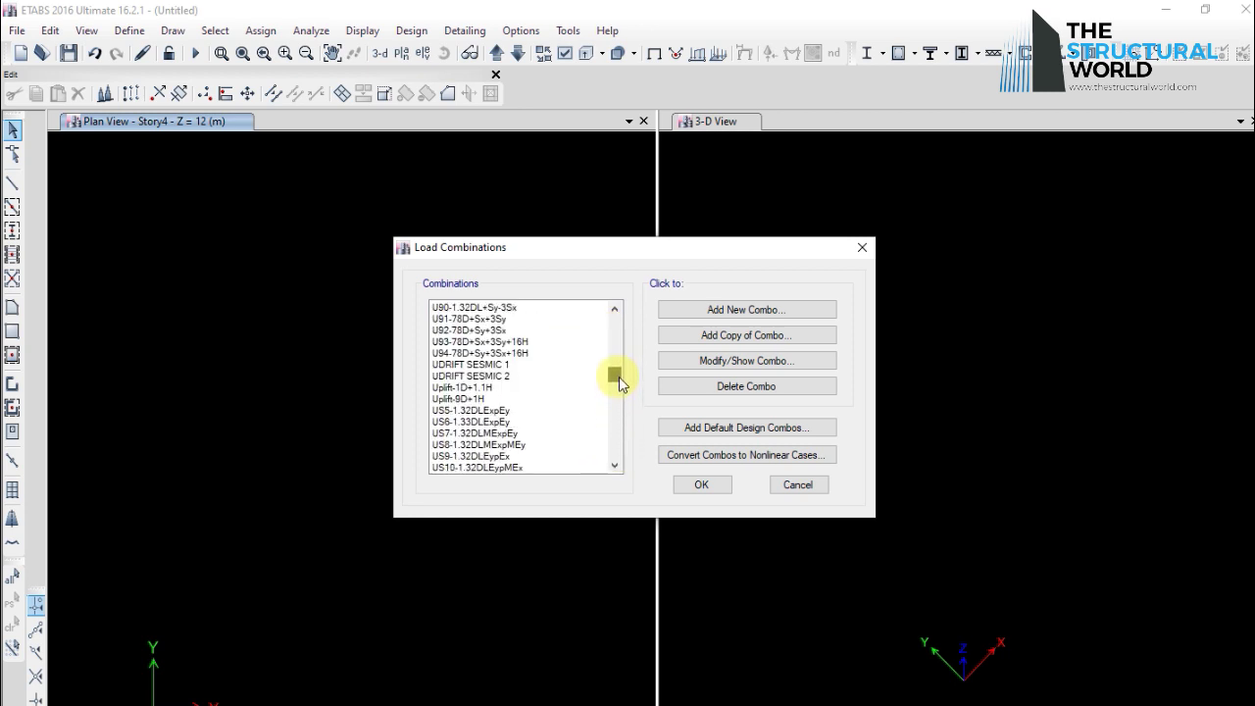
pyautogui.click(475, 421)
pyautogui.click(708, 362)
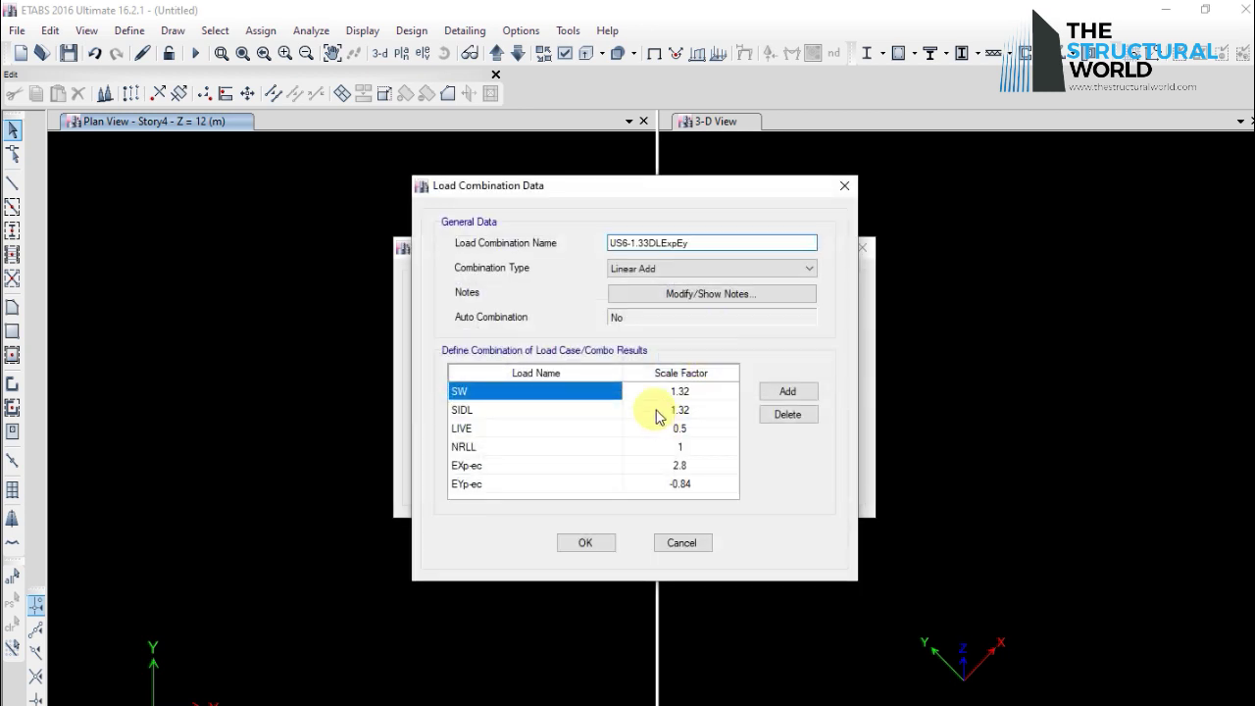
pyautogui.click(585, 536)
pyautogui.moveTo(615, 390); pyautogui.dragTo(615, 319)
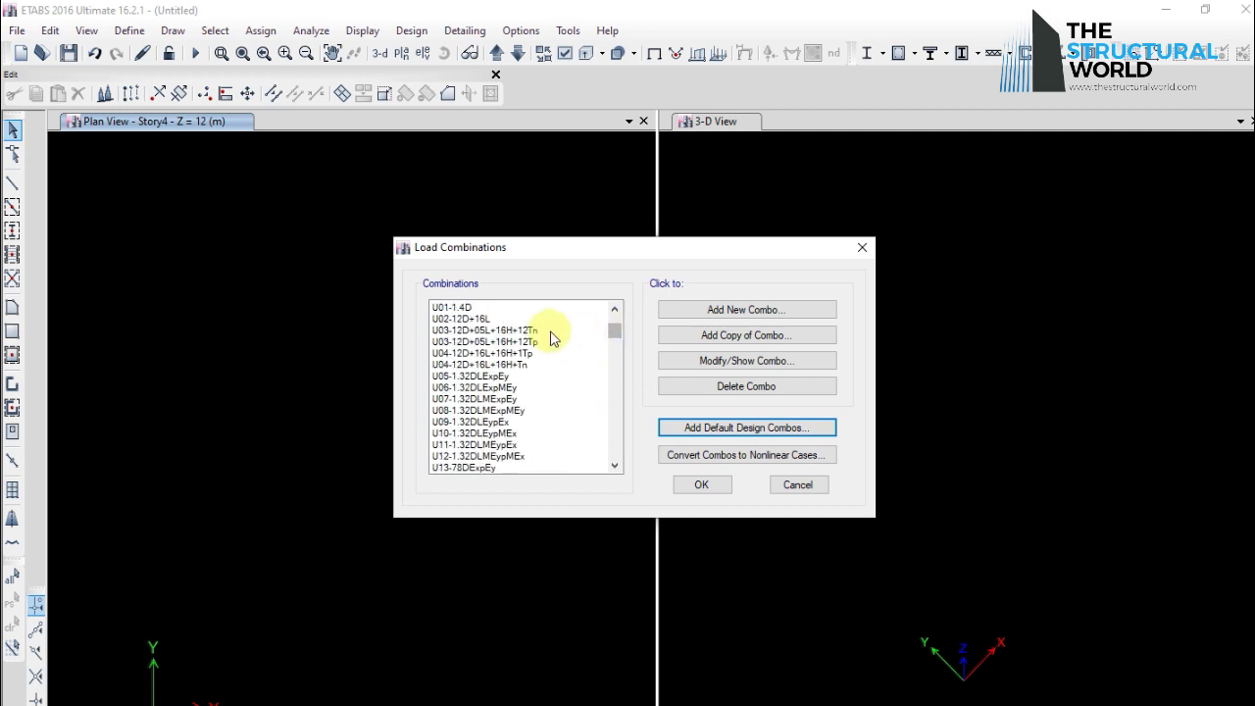
pyautogui.click(549, 330)
pyautogui.click(699, 482)
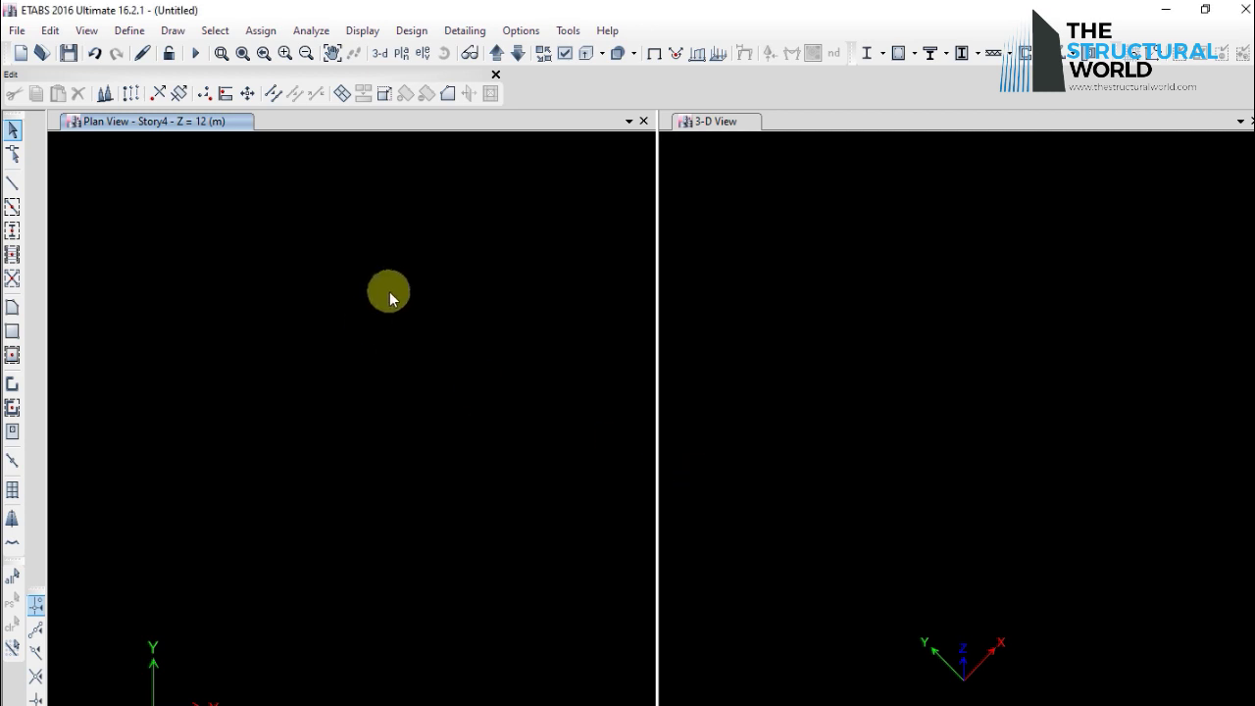
# - Save the model as Default in a new folder named Default inside F:\1_MF Projects
pyautogui.click(22, 38)
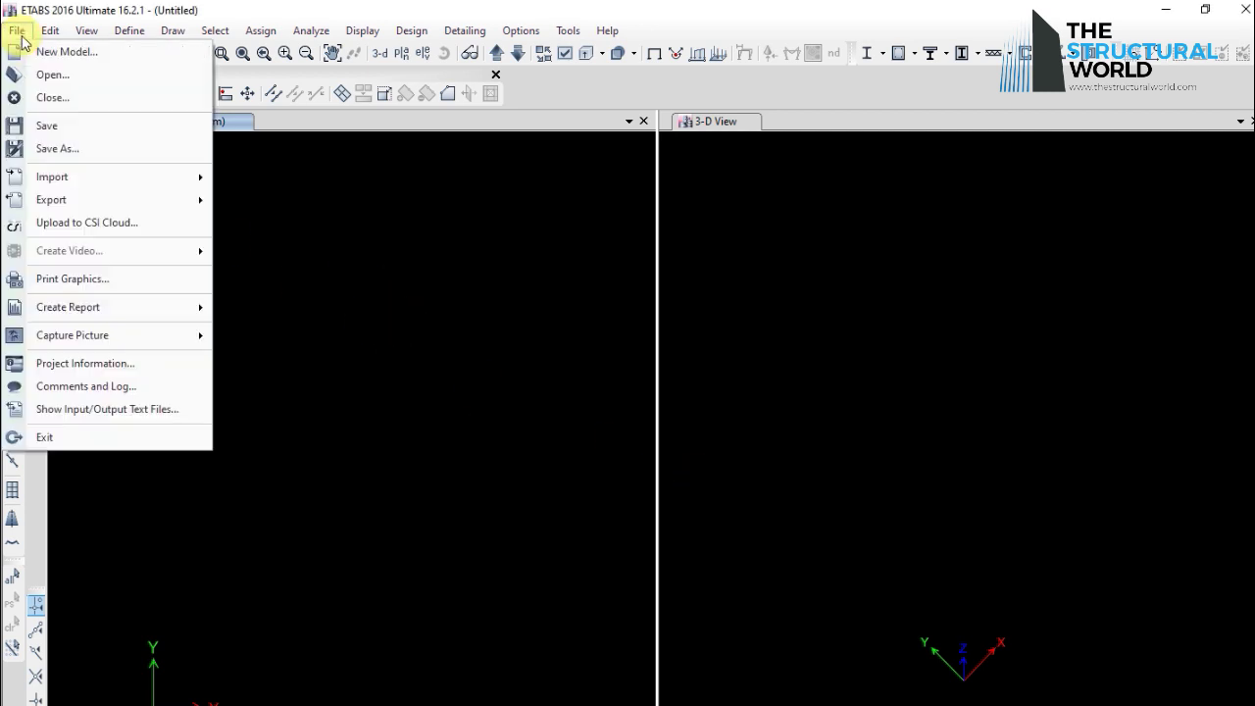
pyautogui.click(56, 147)
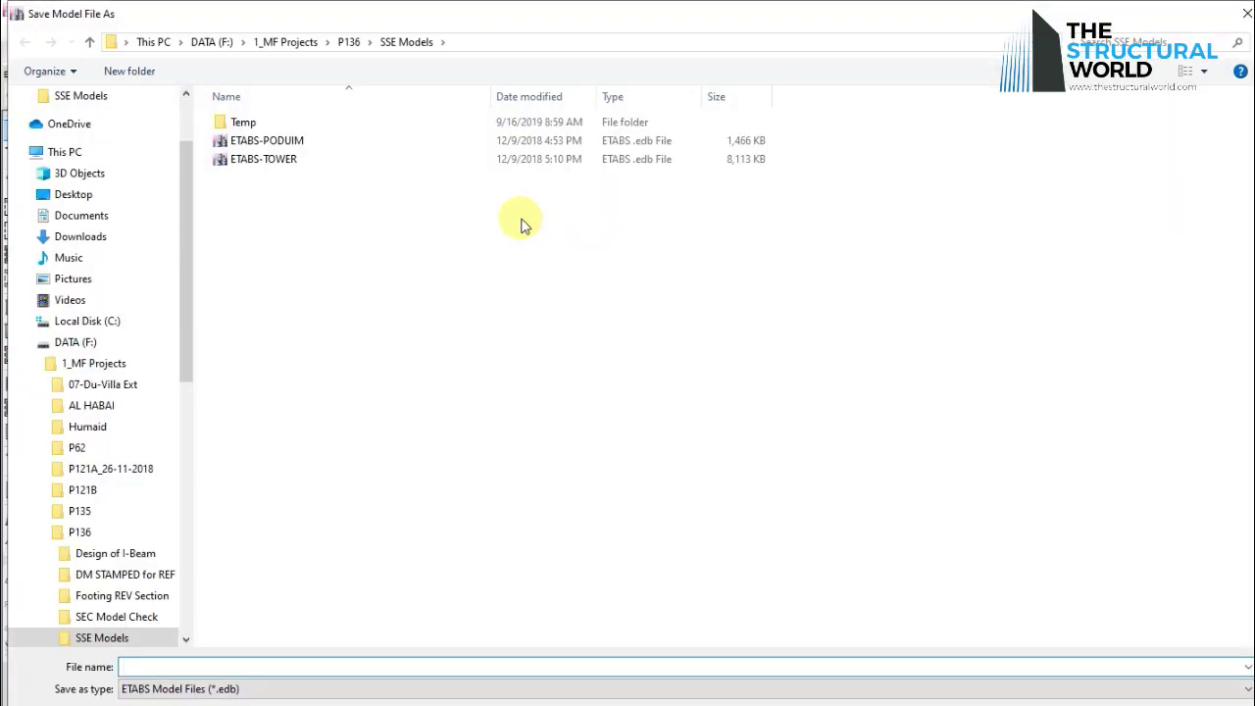
pyautogui.click(310, 42)
pyautogui.click(149, 72)
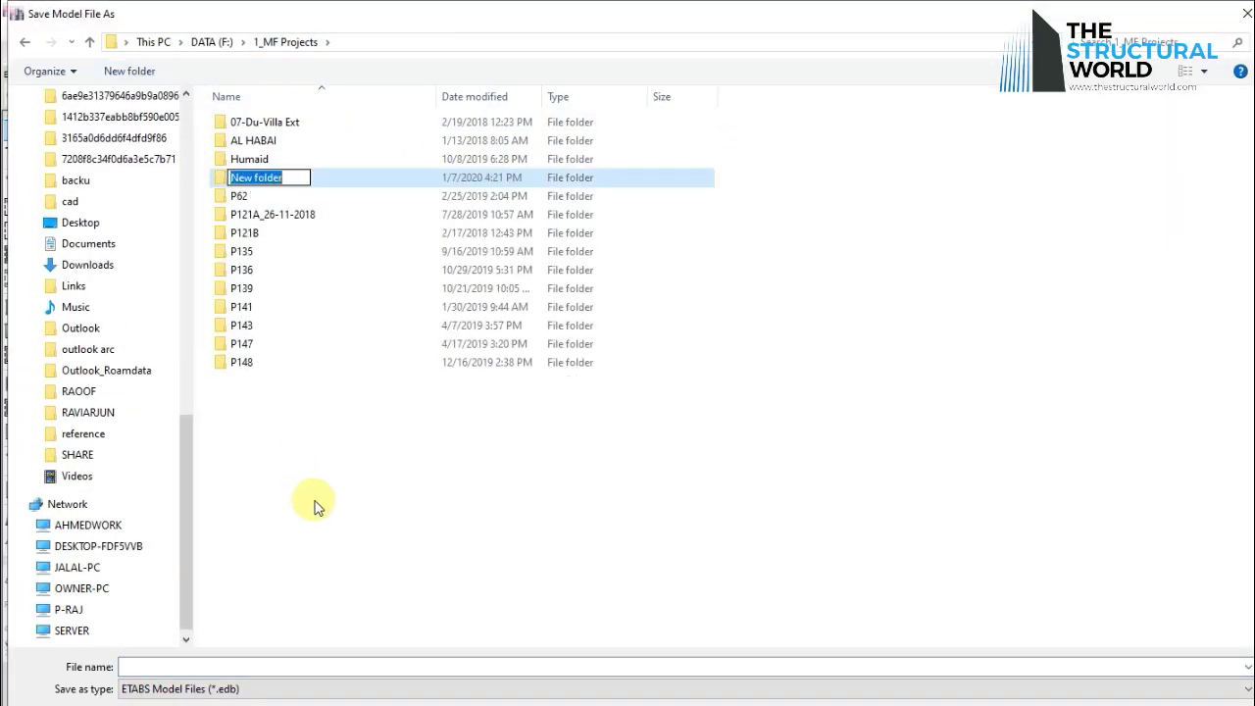
pyautogui.write('Default')
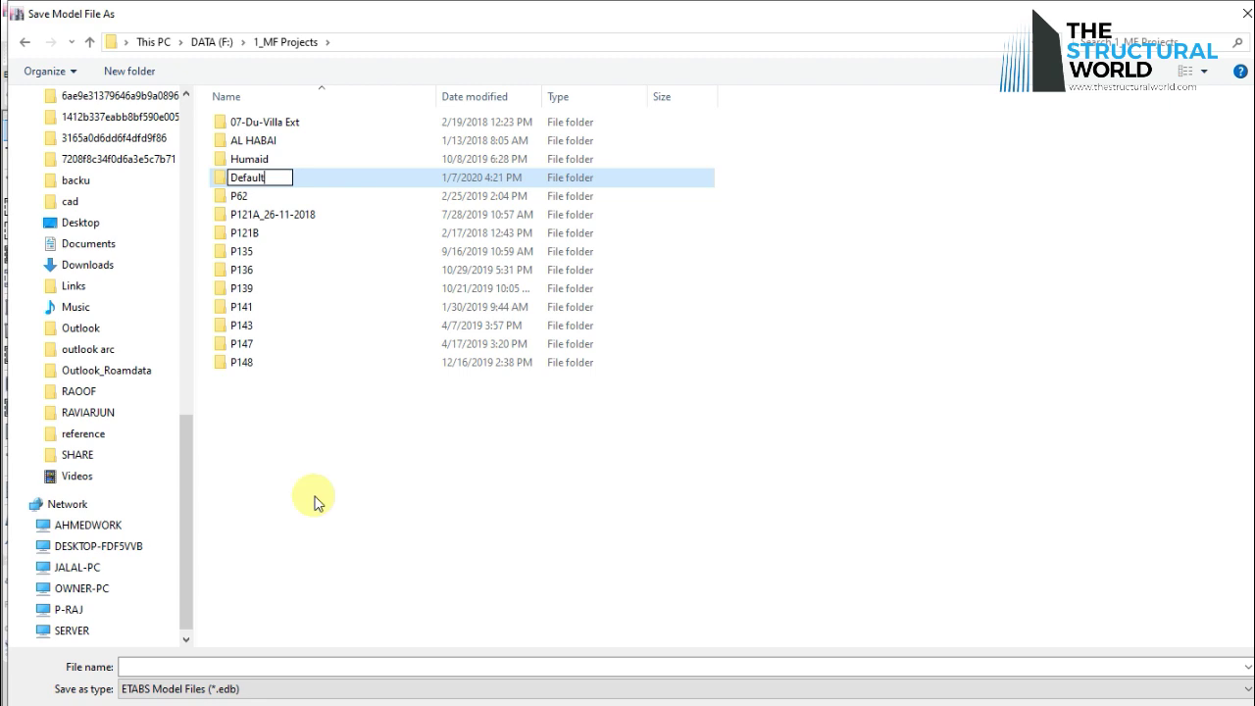
pyautogui.press('Return')
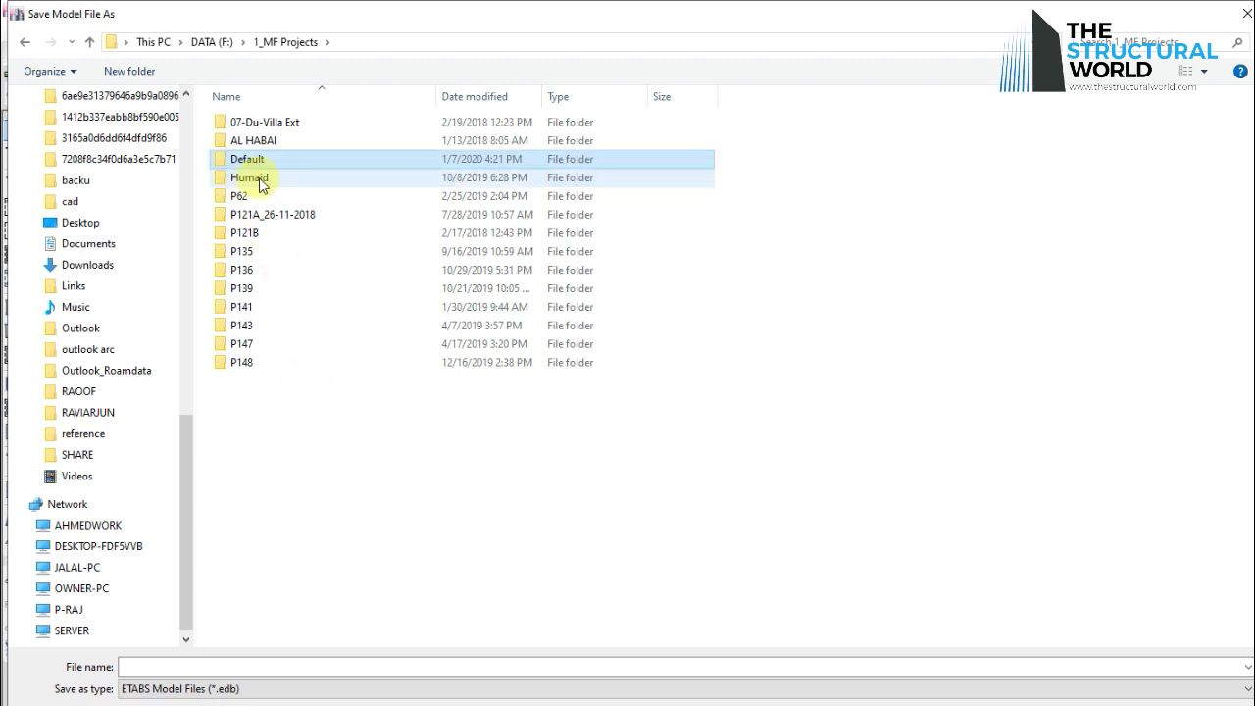
pyautogui.doubleClick(247, 177)
pyautogui.click(204, 665)
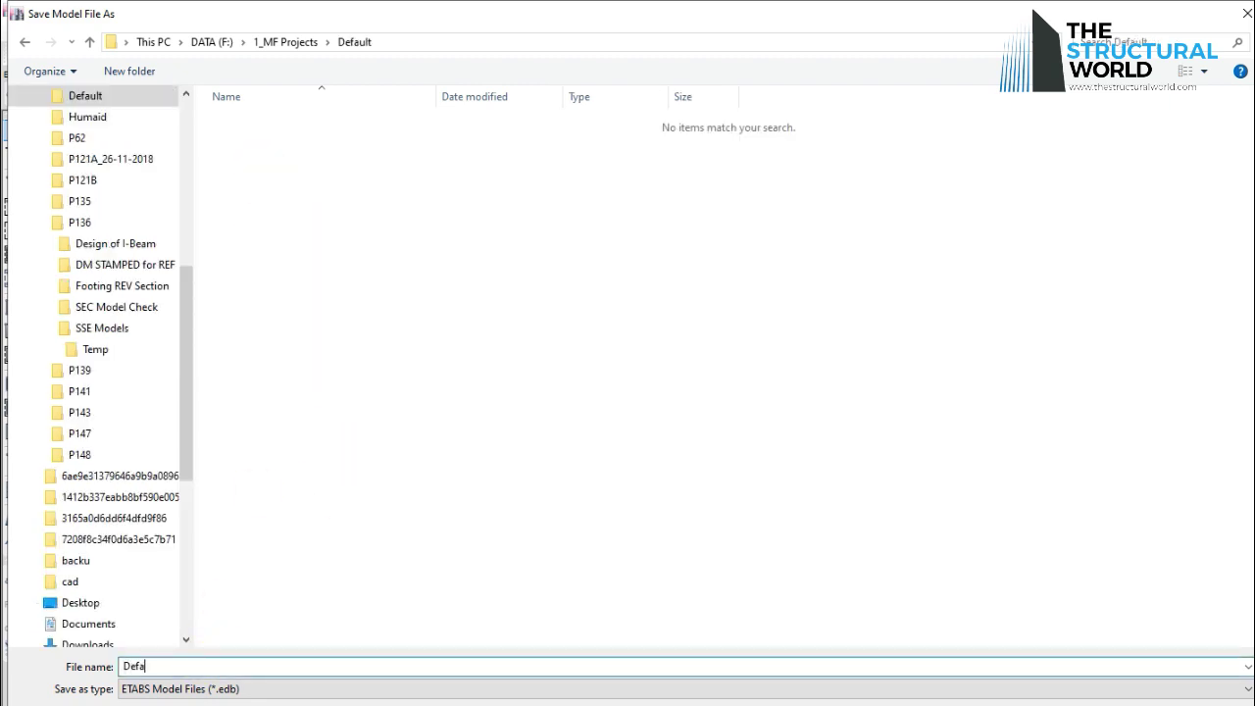
pyautogui.press('Return')
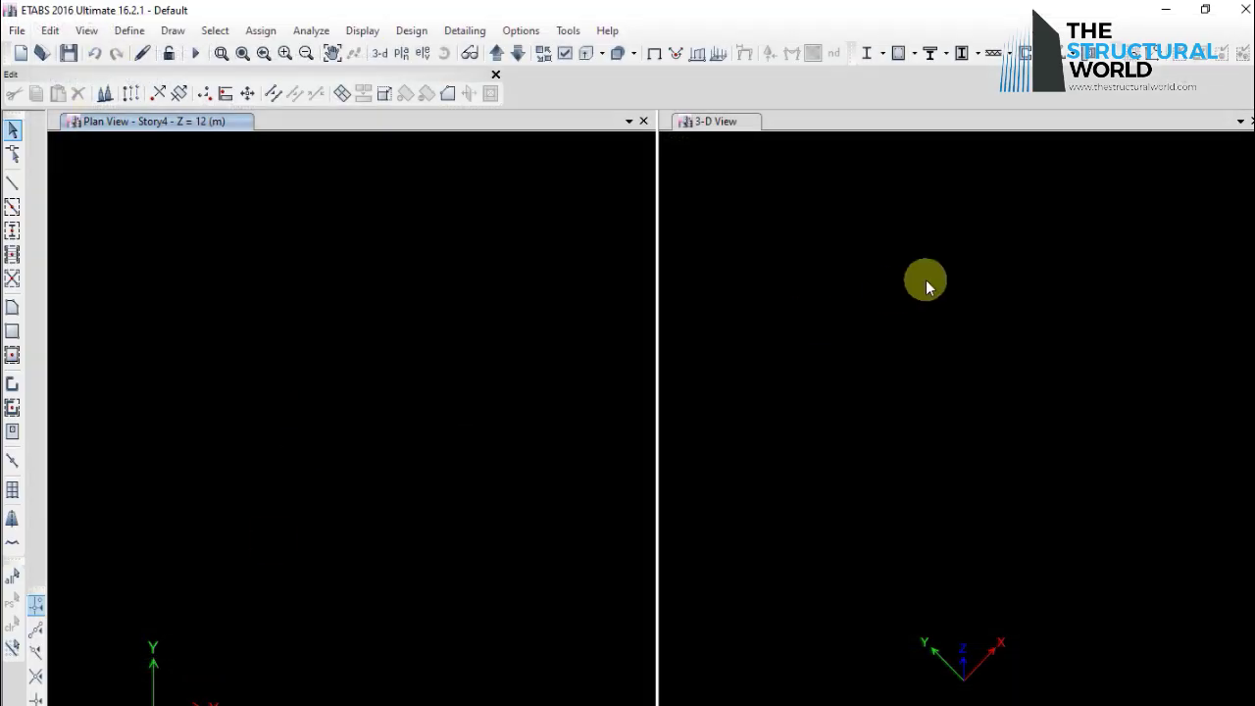
# - Close ETABS and copy the Default .edb model file from the Default folder in File Explorer
pyautogui.click(1244, 9)
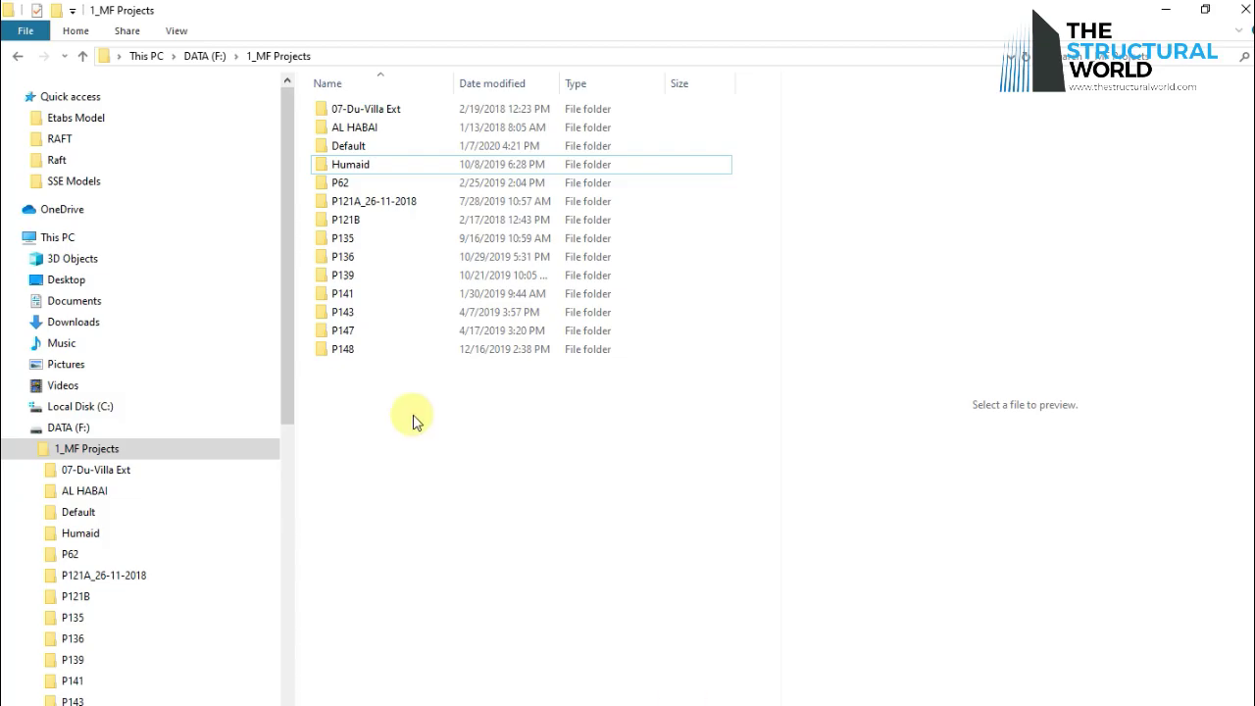
pyautogui.rightClick(386, 398)
pyautogui.click(402, 472)
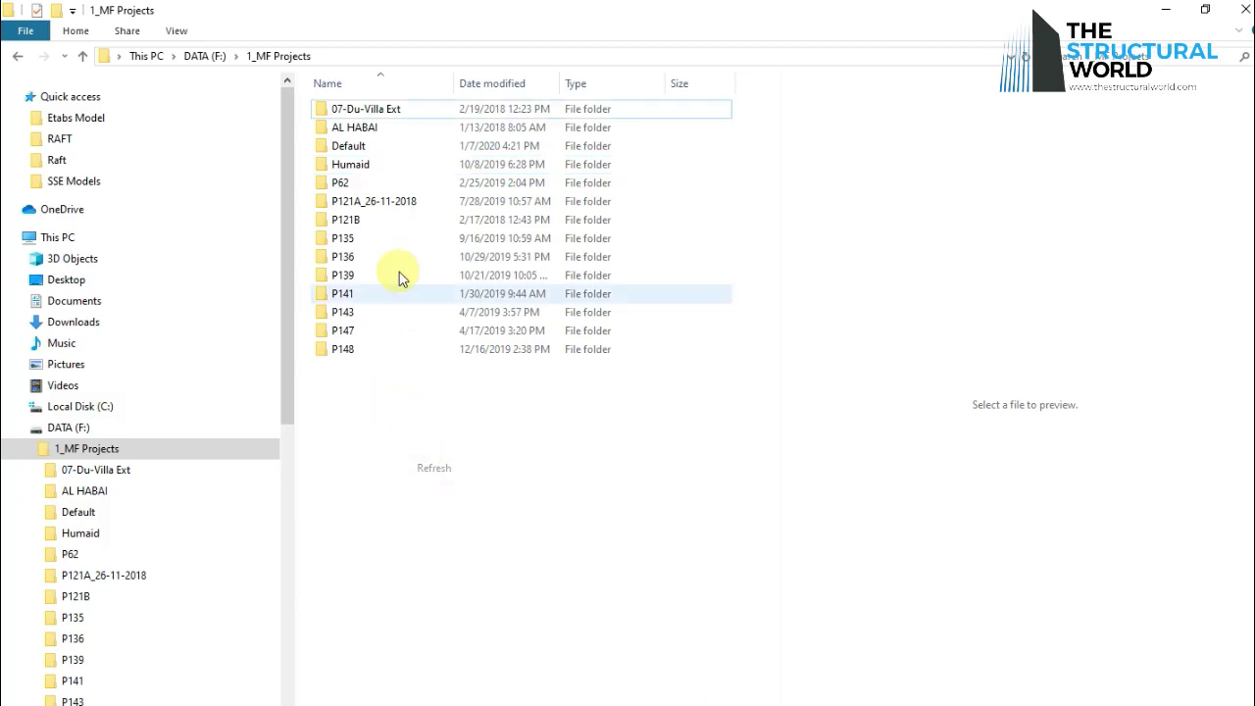
pyautogui.doubleClick(352, 152)
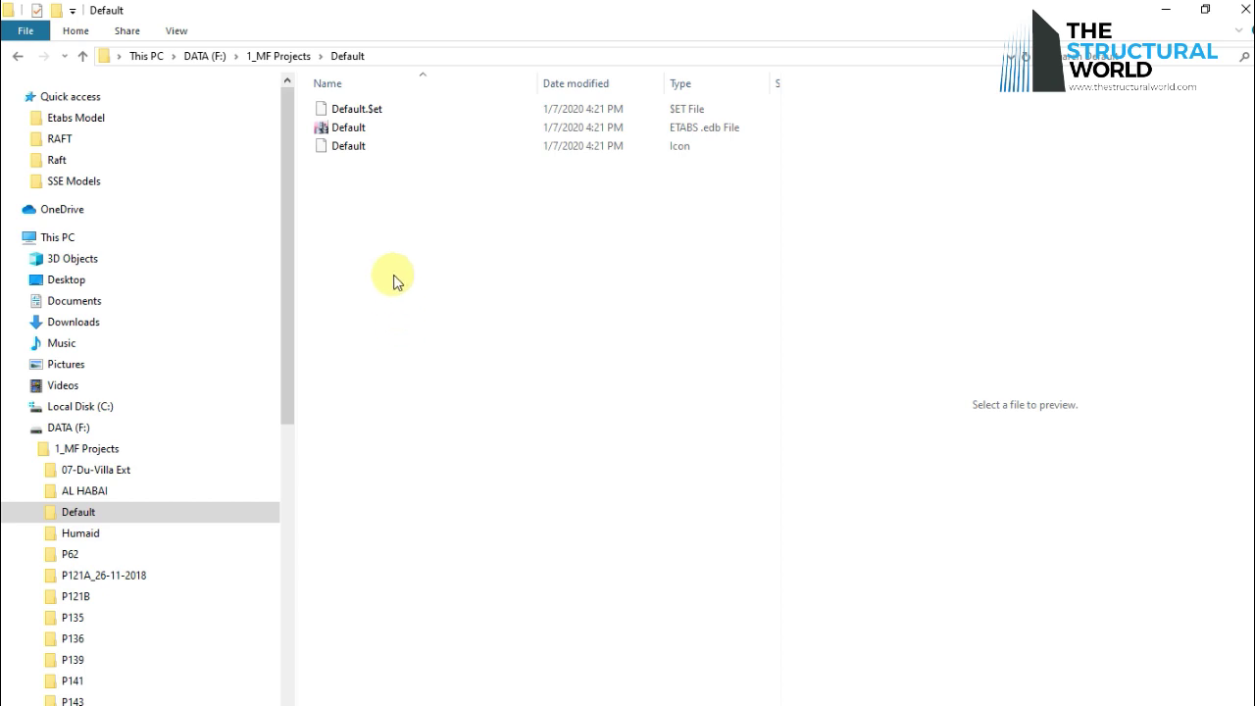
pyautogui.click(362, 131)
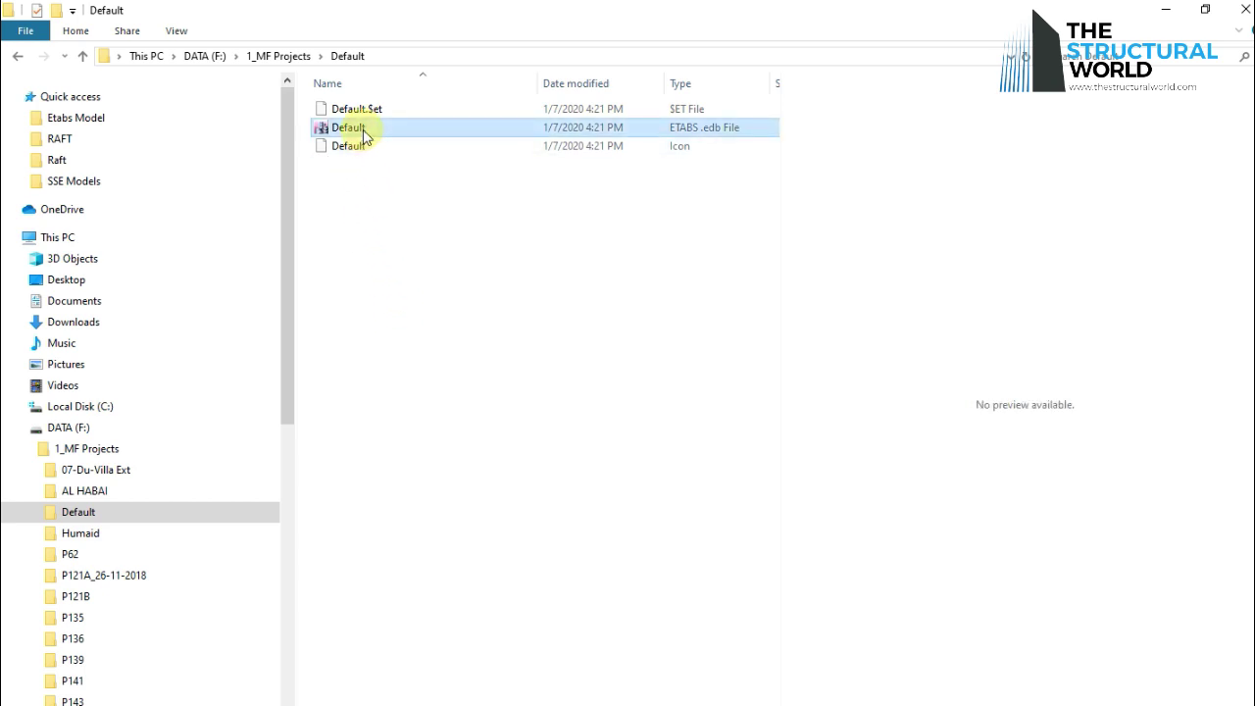
pyautogui.rightClick(362, 131)
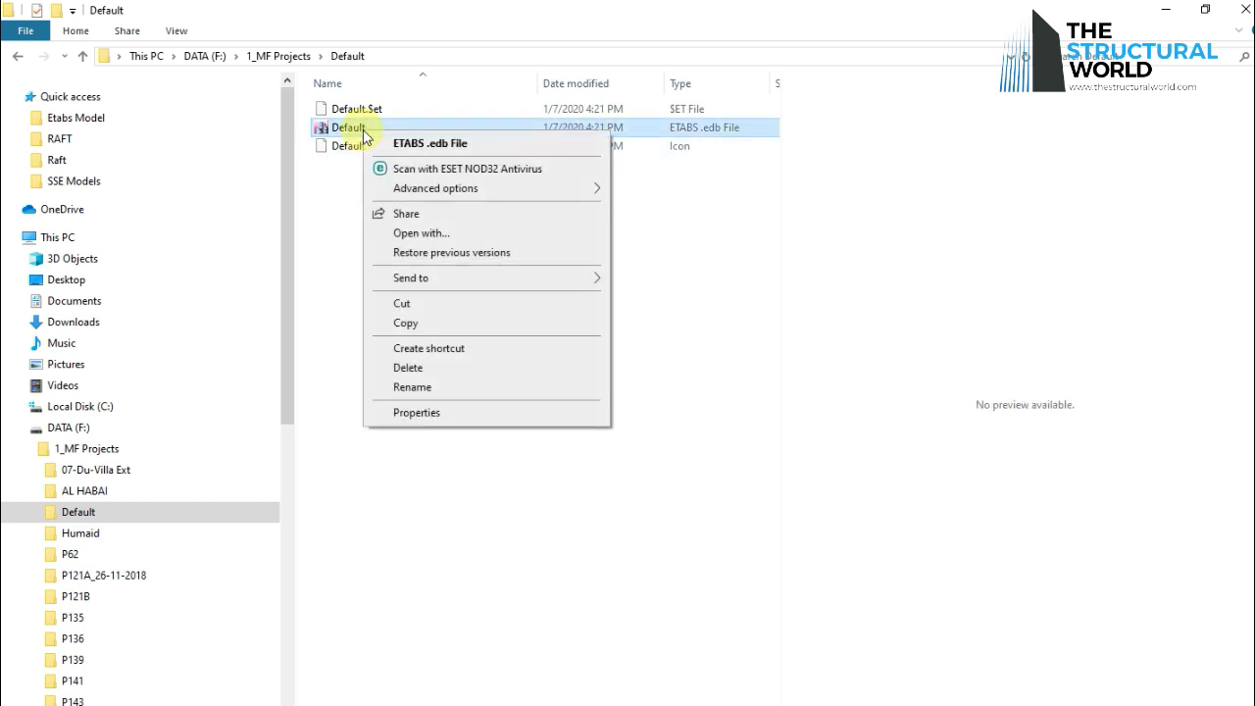
pyautogui.click(405, 324)
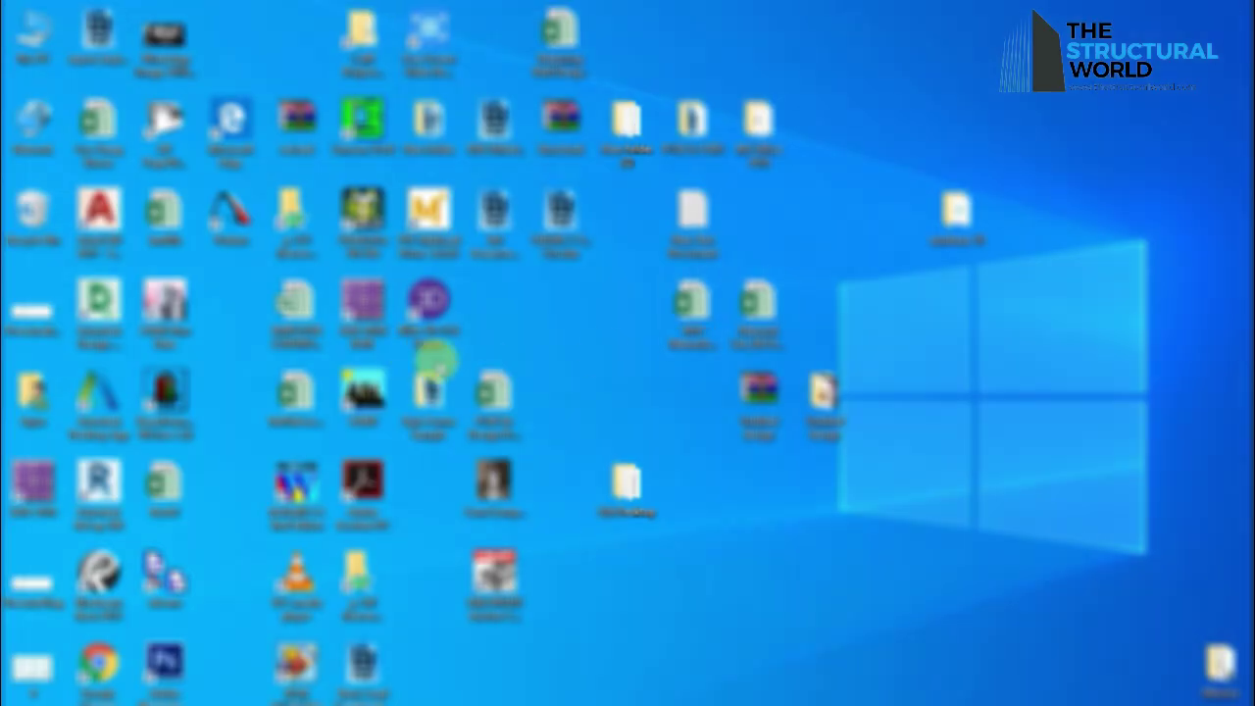
# - Open the ETABS 2016 installation folder at C:\Program Files\Computers and Structures
pyautogui.doubleClick(35, 35)
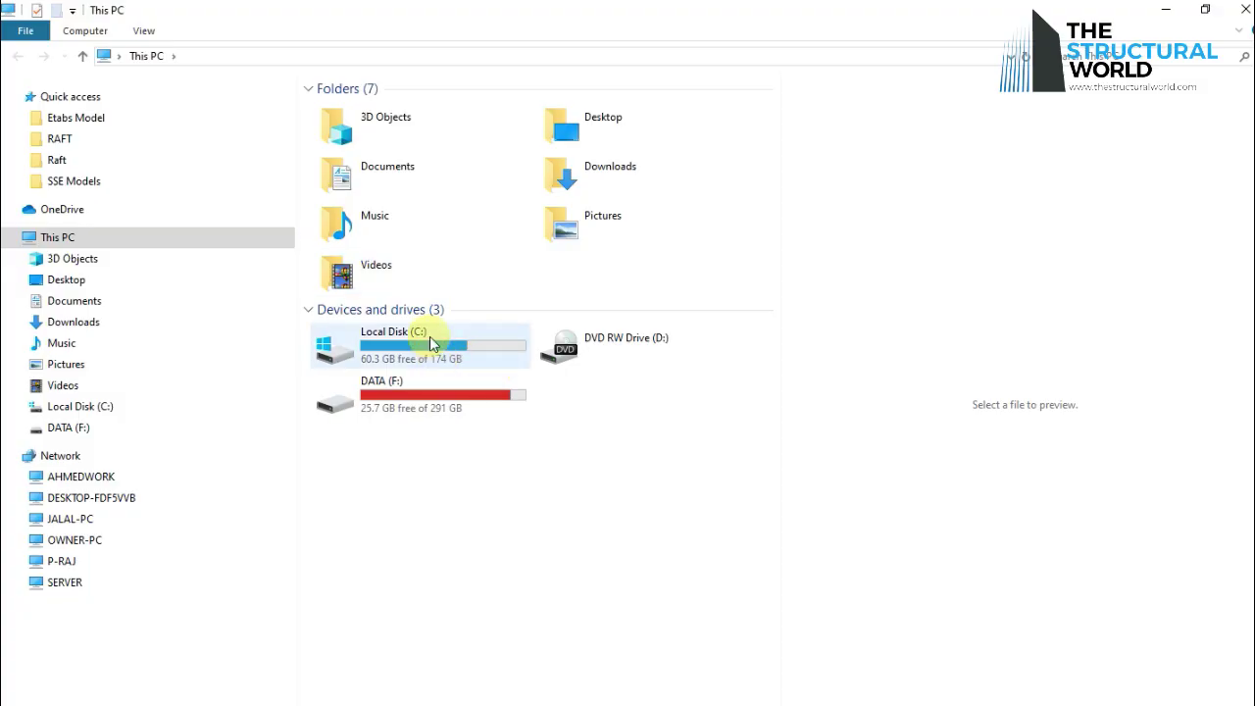
pyautogui.doubleClick(431, 343)
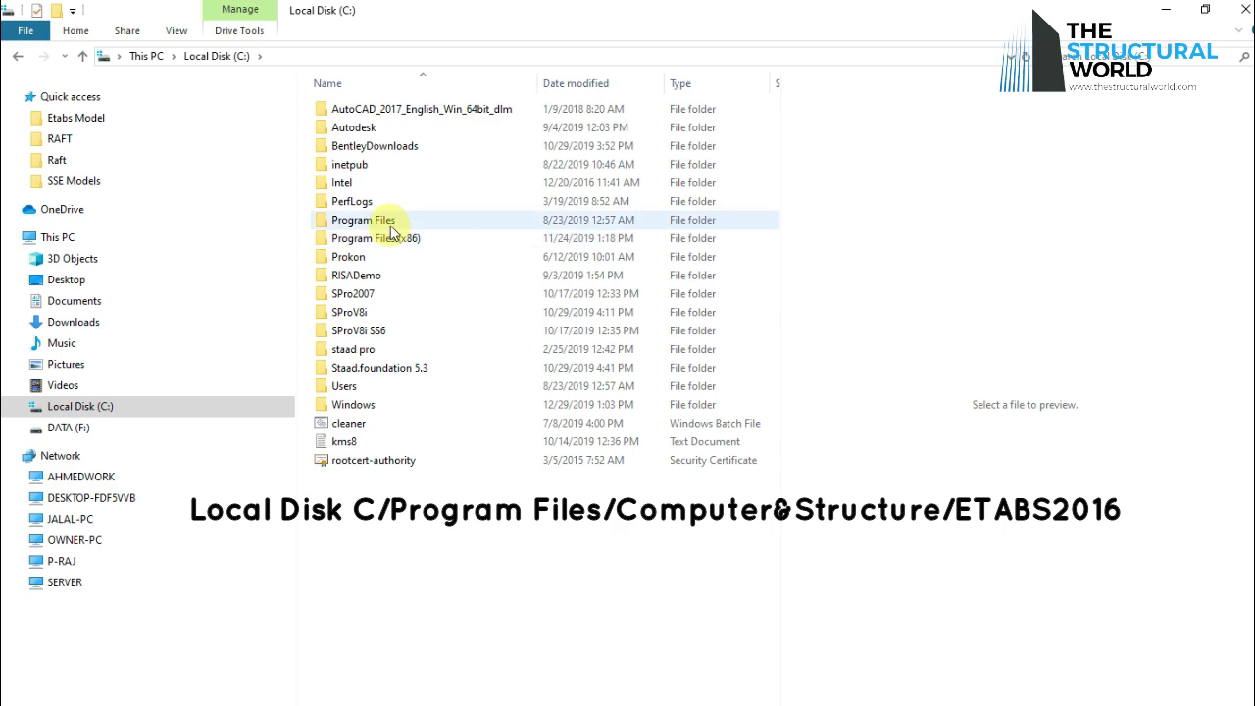
pyautogui.doubleClick(391, 224)
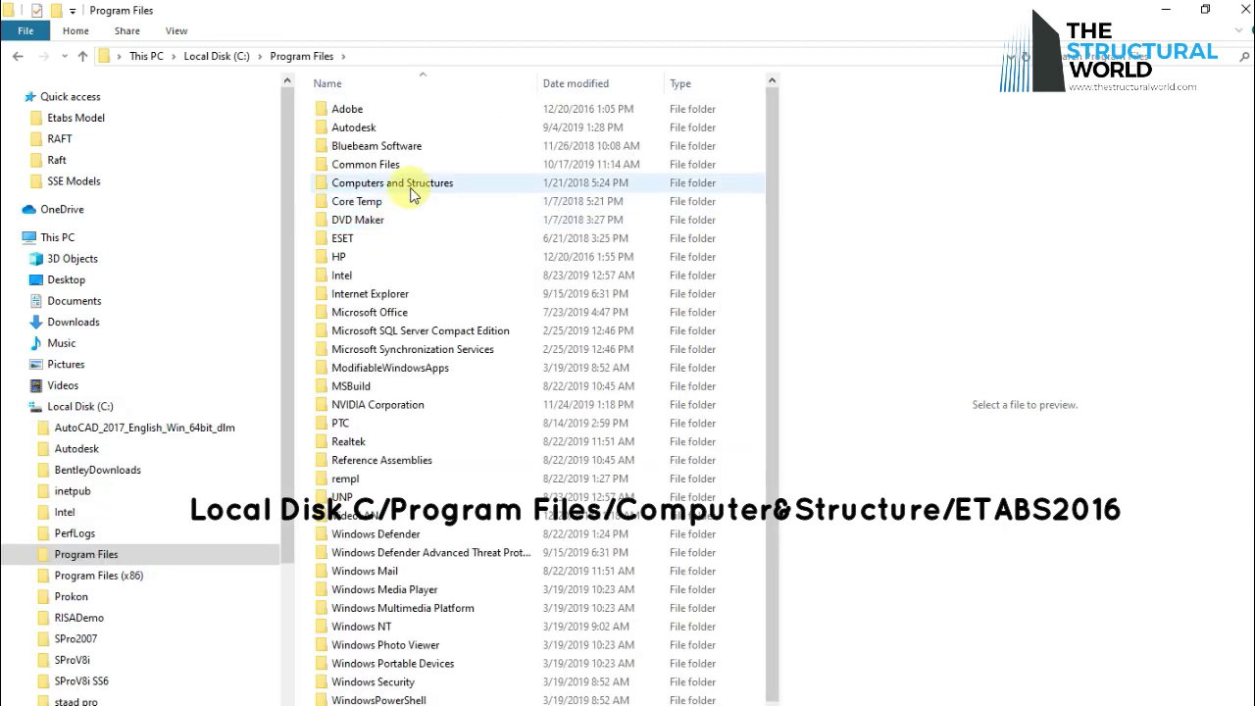
pyautogui.doubleClick(403, 186)
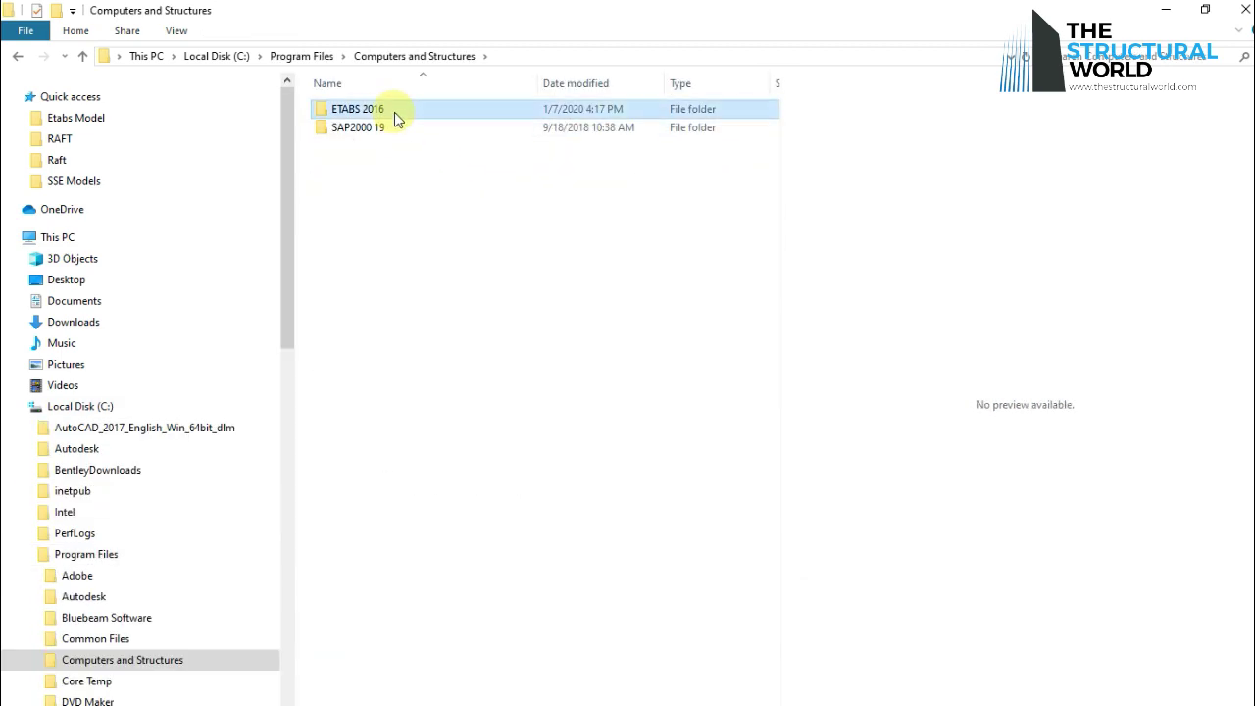
pyautogui.doubleClick(392, 111)
# - Paste the Default model file into the ETABS 2016 folder with administrator permission and open the pasted file
pyautogui.rightClick(495, 451)
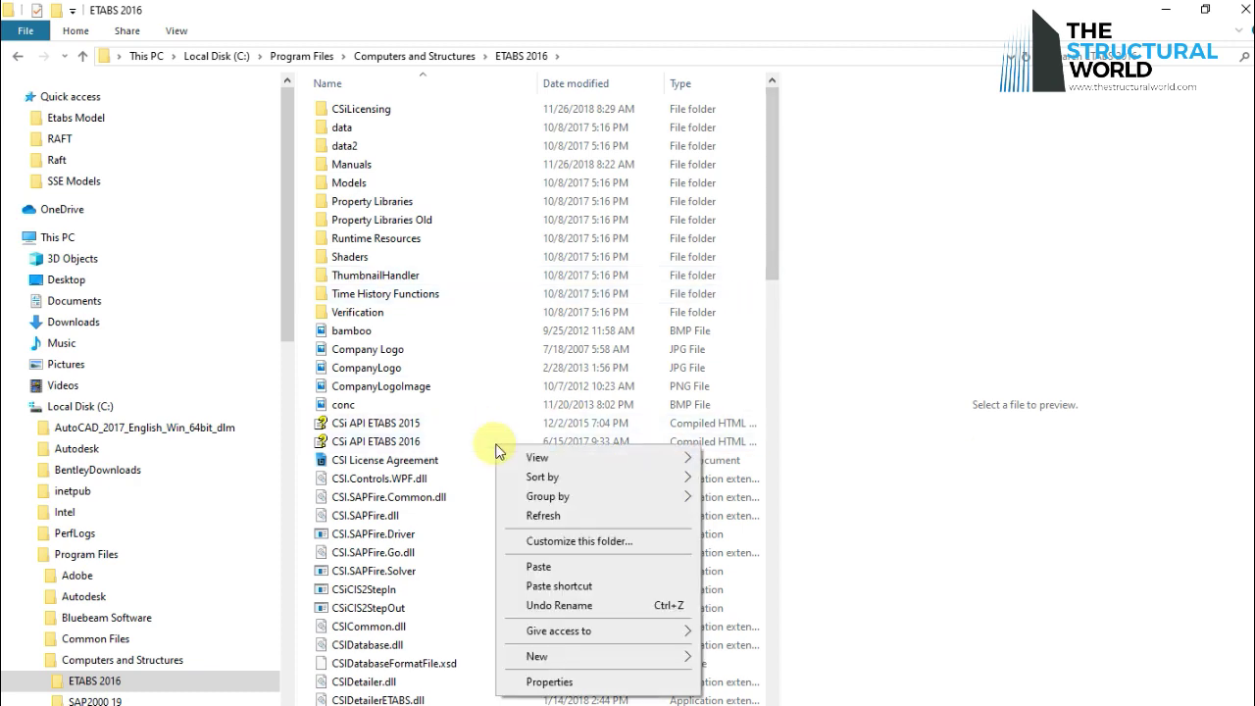
pyautogui.click(519, 565)
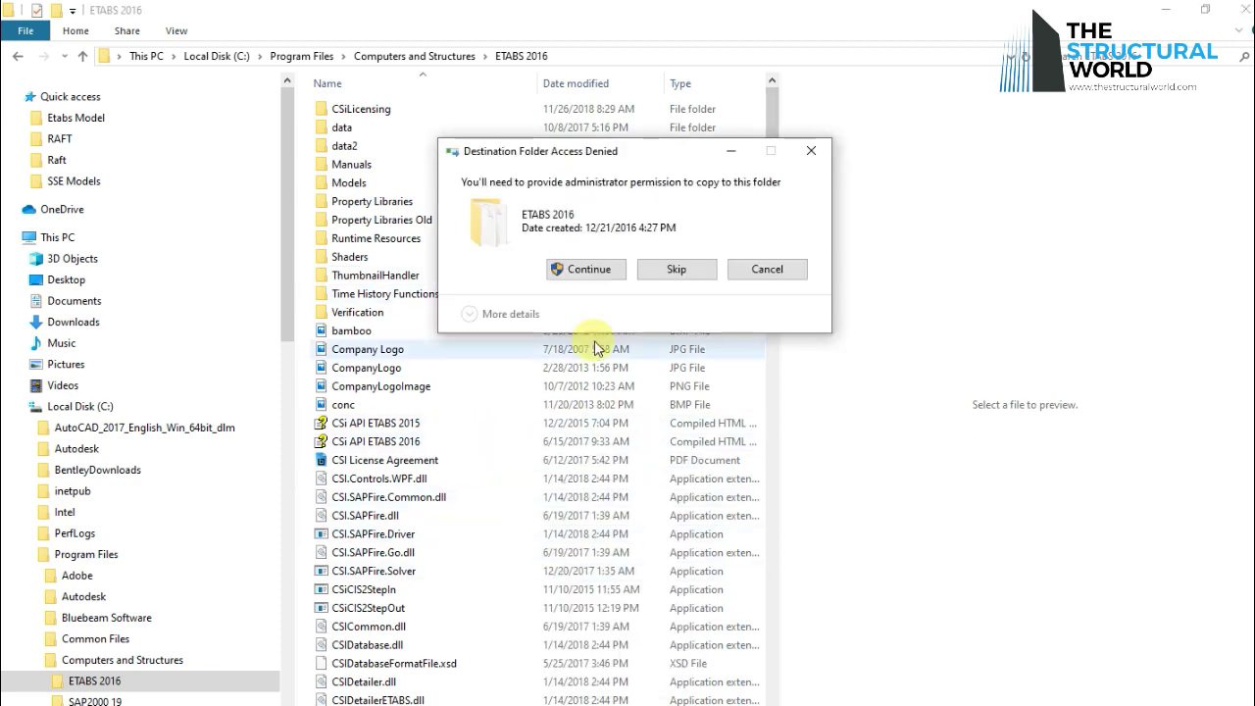
pyautogui.click(568, 270)
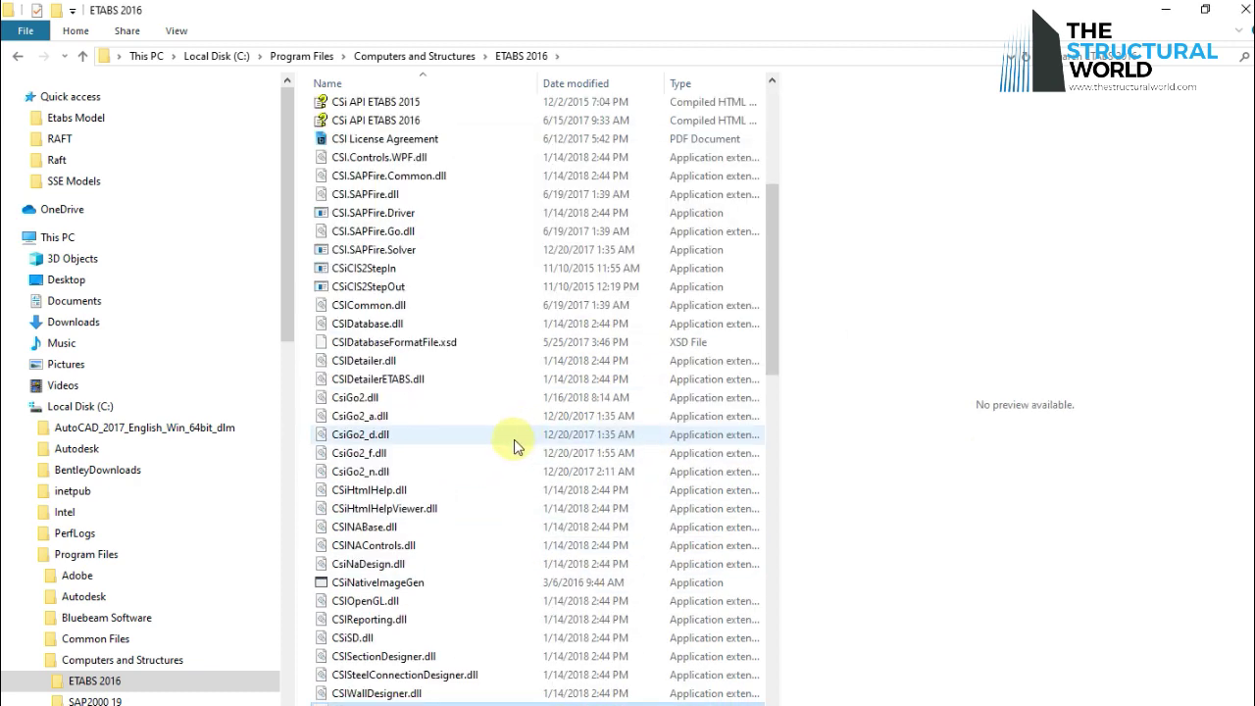
pyautogui.scroll(-4, 516, 446)
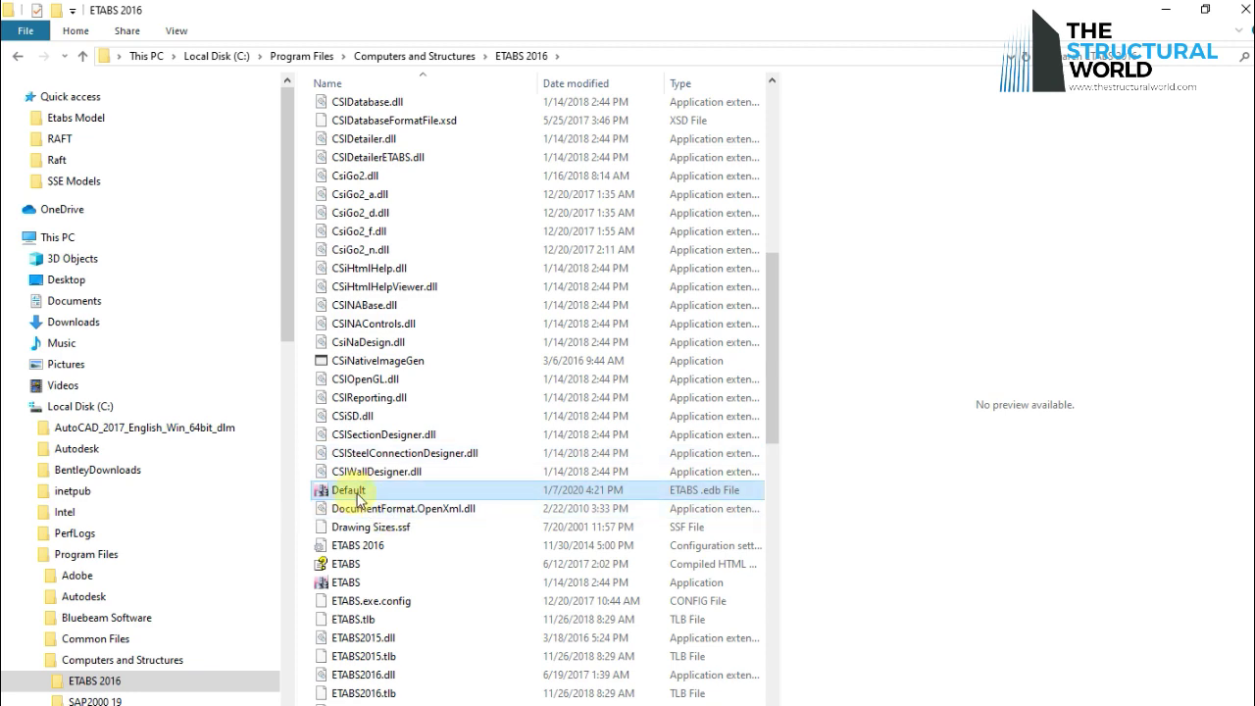
pyautogui.doubleClick(349, 490)
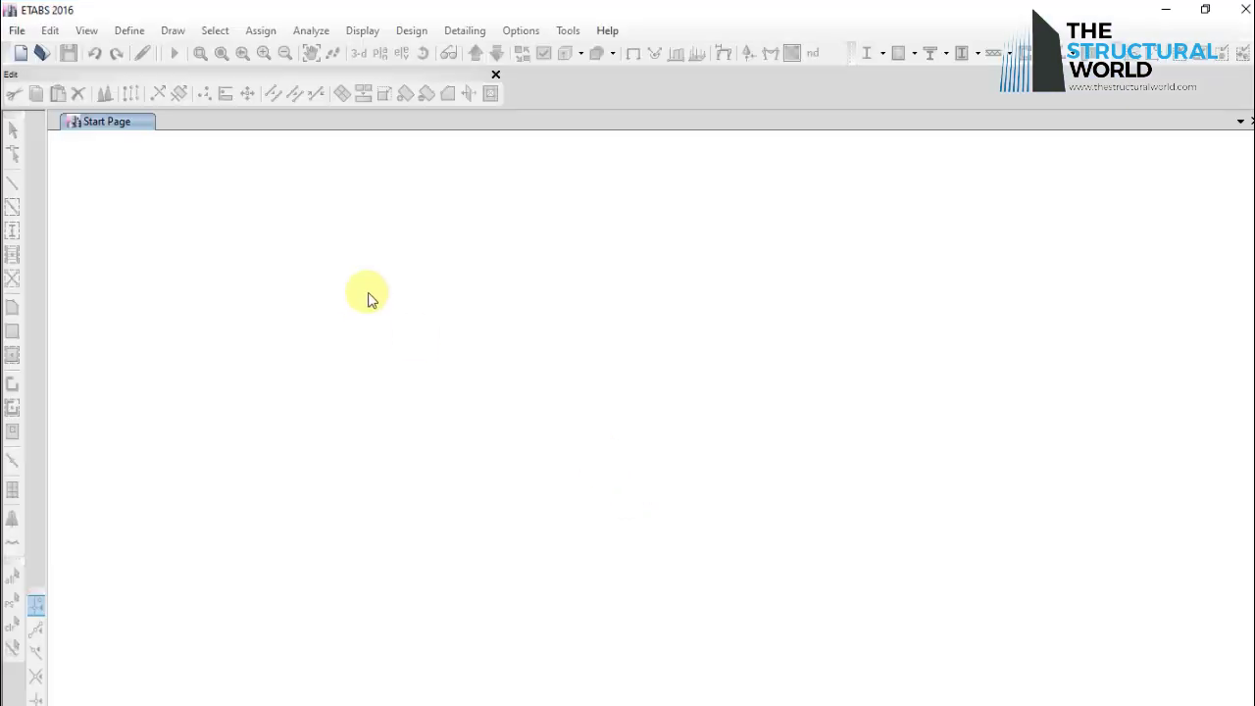
# - Create a new model from the saved user default settings using the Blank template
pyautogui.click(17, 30)
pyautogui.click(17, 31)
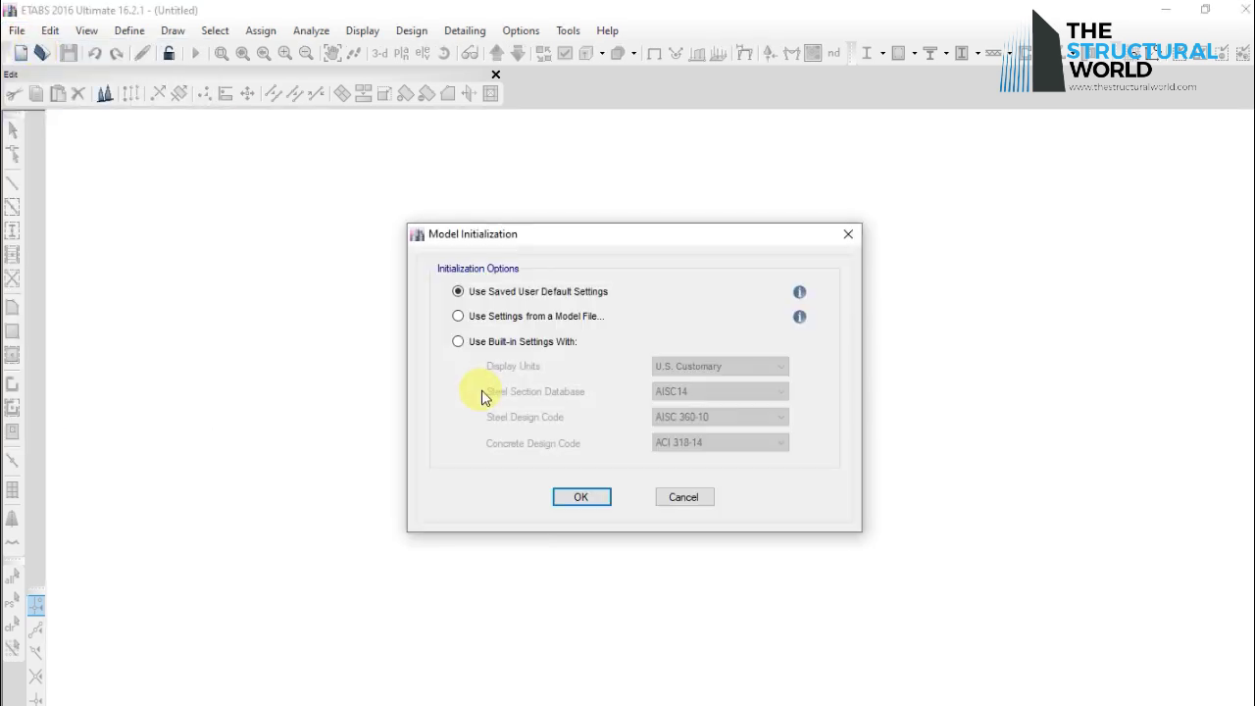
pyautogui.click(484, 344)
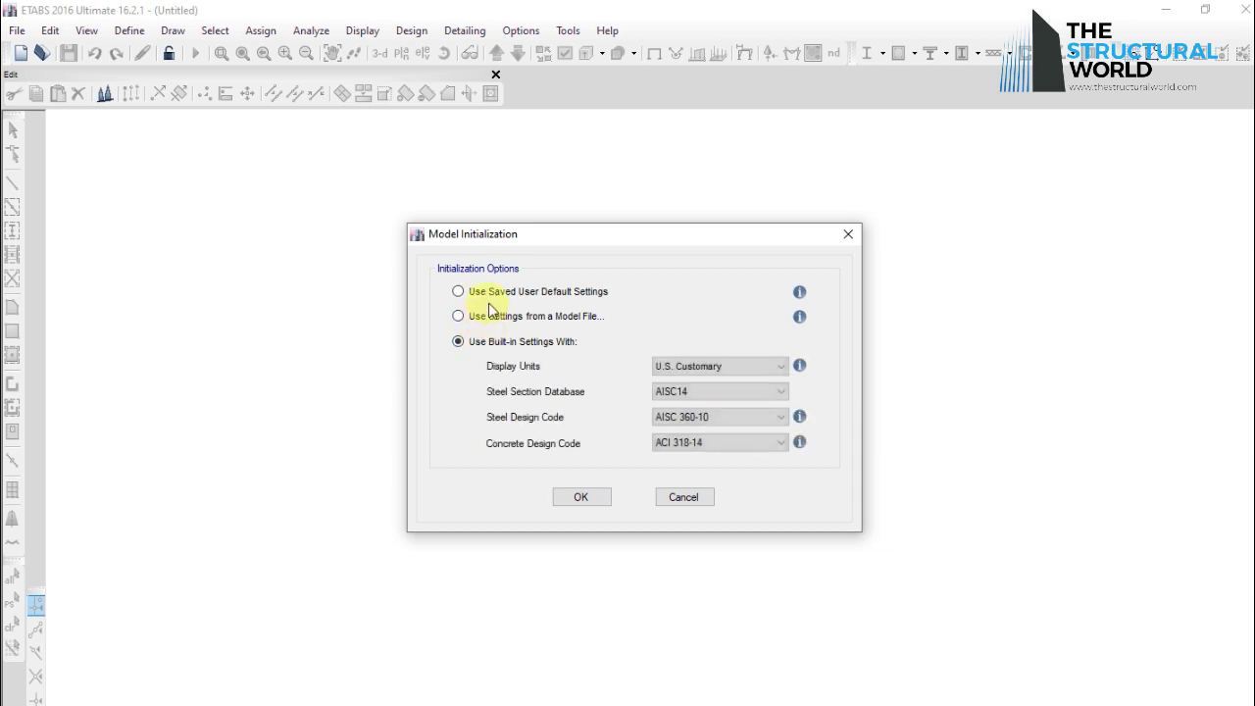
pyautogui.click(478, 294)
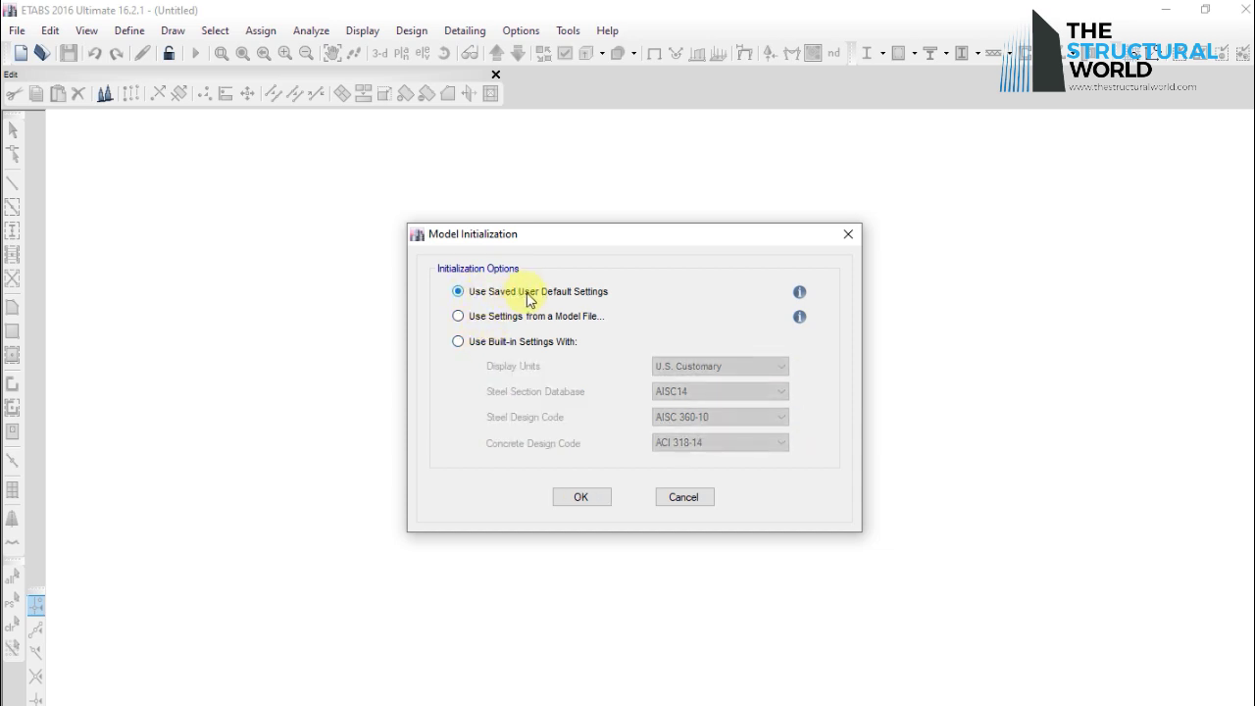
pyautogui.click(588, 498)
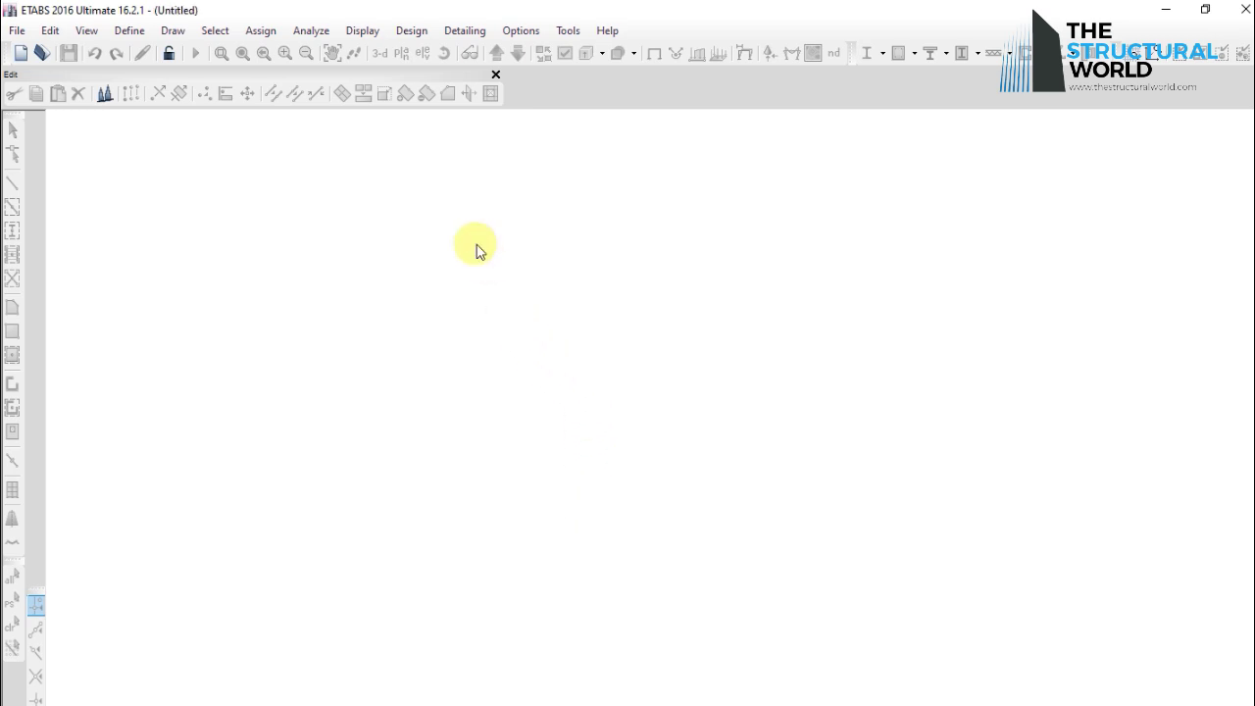
pyautogui.click(333, 496)
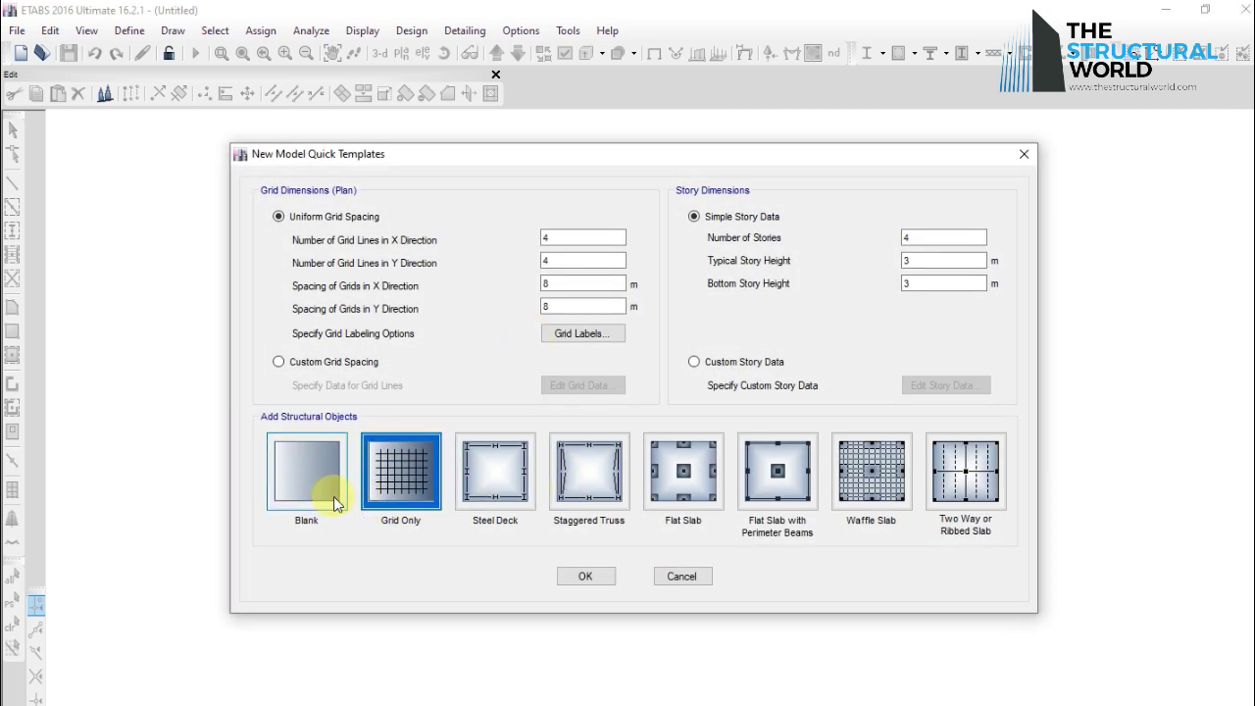
pyautogui.click(568, 575)
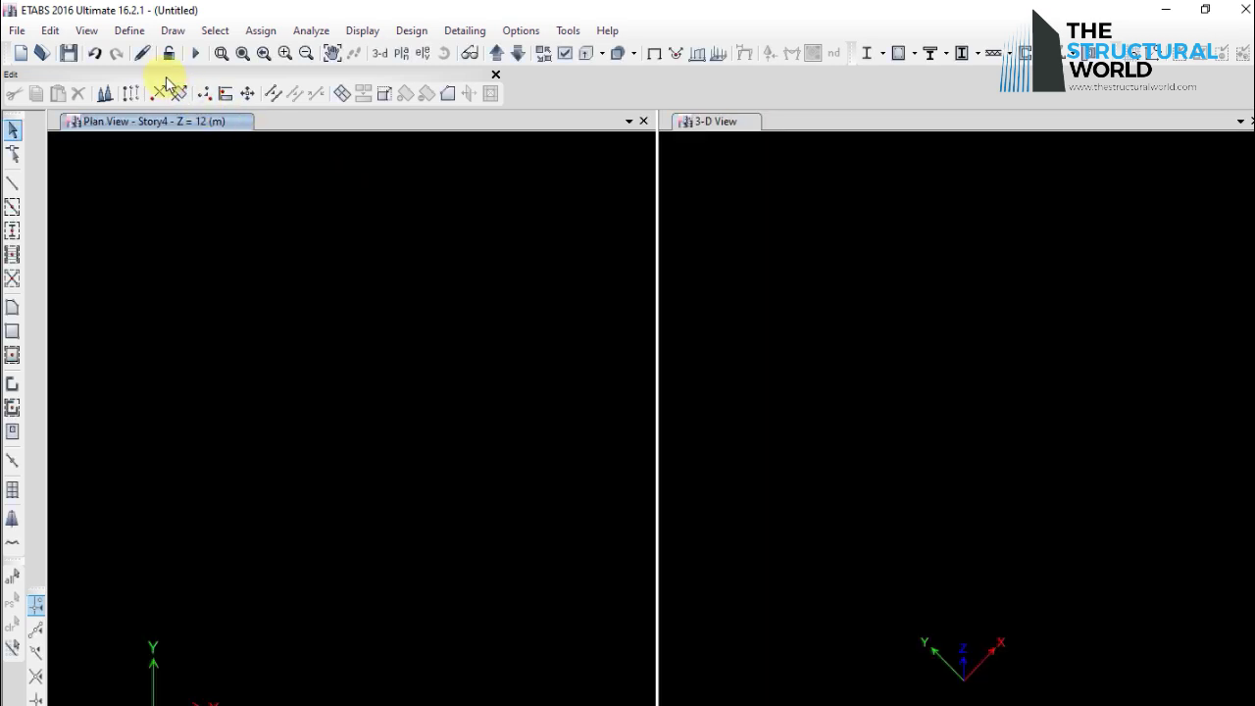
# - Check the defined materials in the new model, including C=60 and C=50, without changing them
pyautogui.click(130, 30)
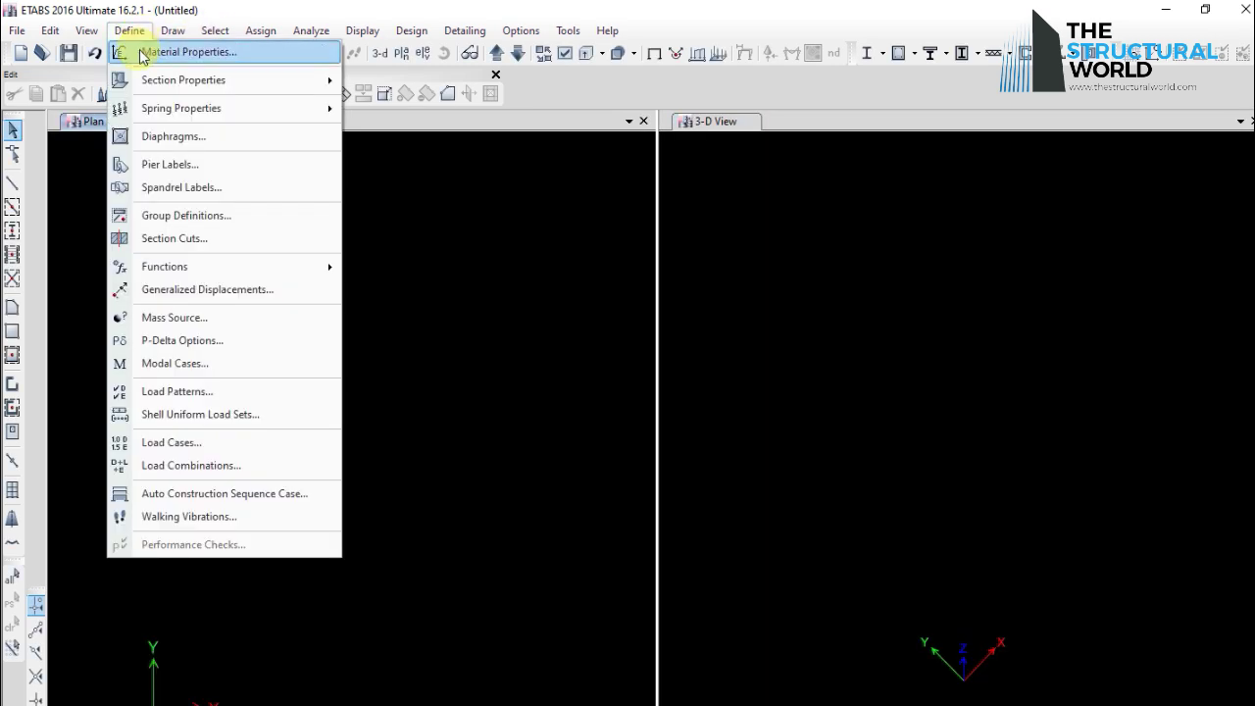
pyautogui.click(147, 50)
pyautogui.click(472, 324)
pyautogui.click(475, 334)
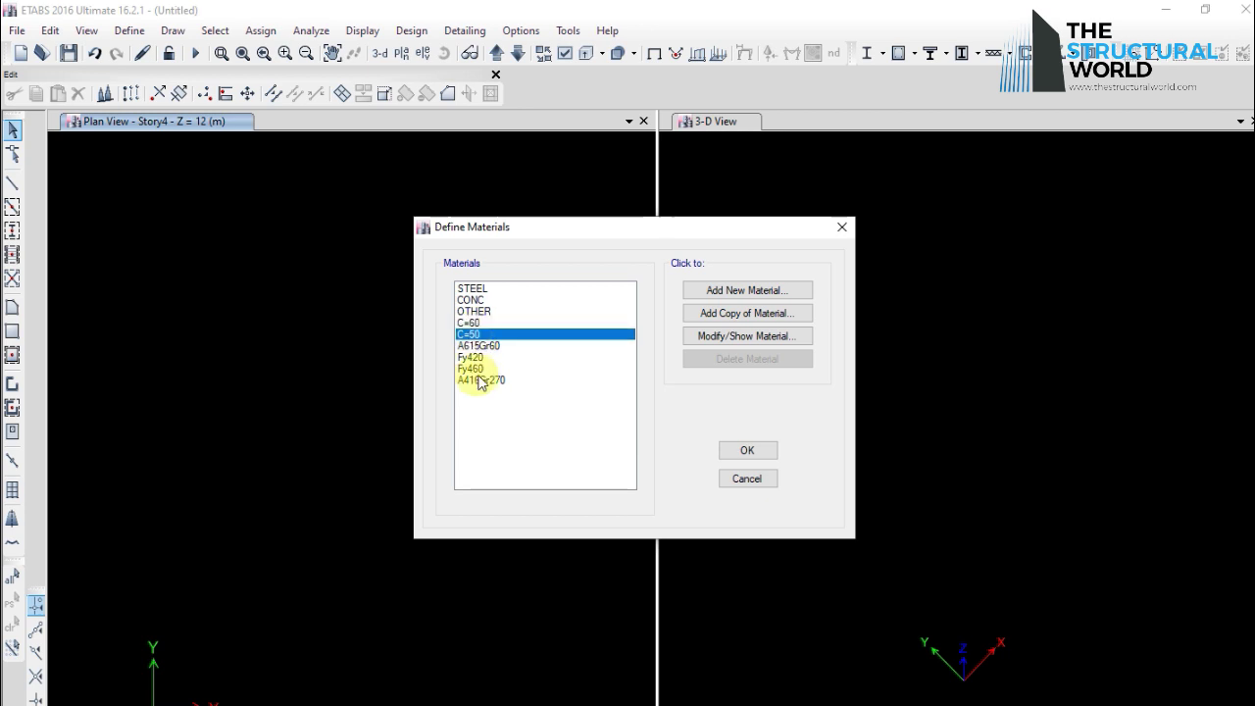
pyautogui.click(747, 478)
# - Review the frame section properties available in the new model without changing them
pyautogui.click(130, 30)
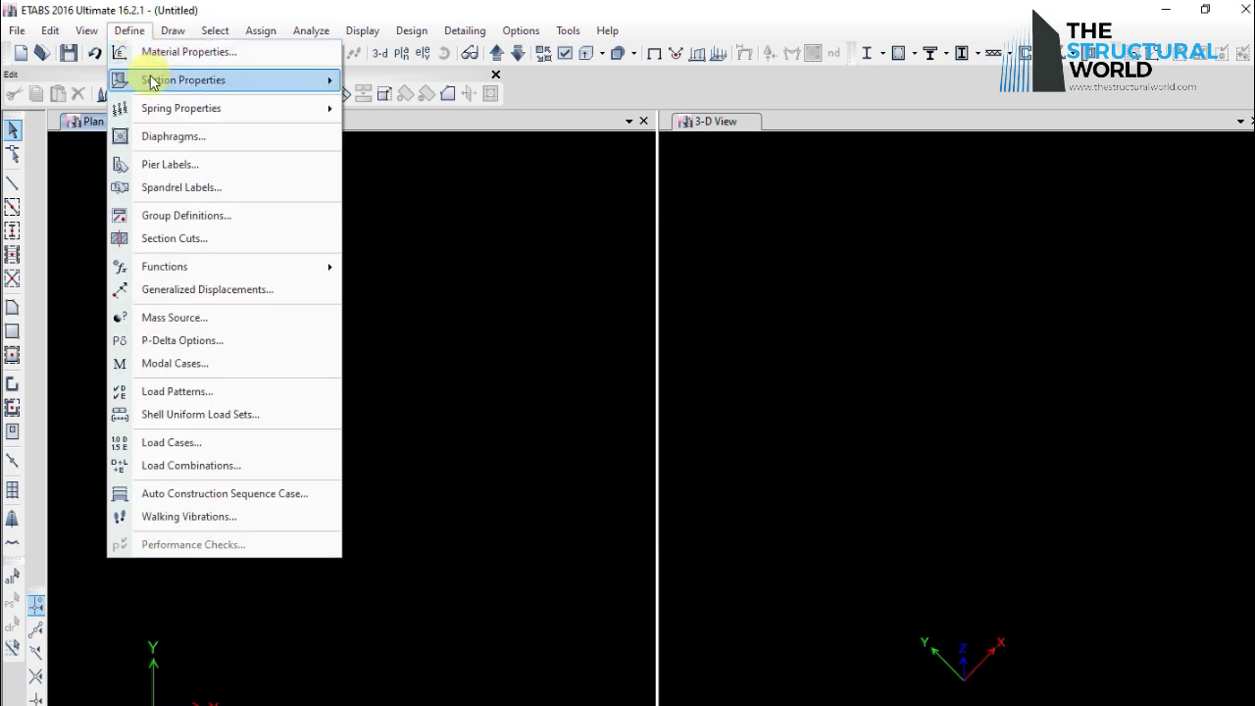
pyautogui.moveTo(186, 80)
pyautogui.click(412, 81)
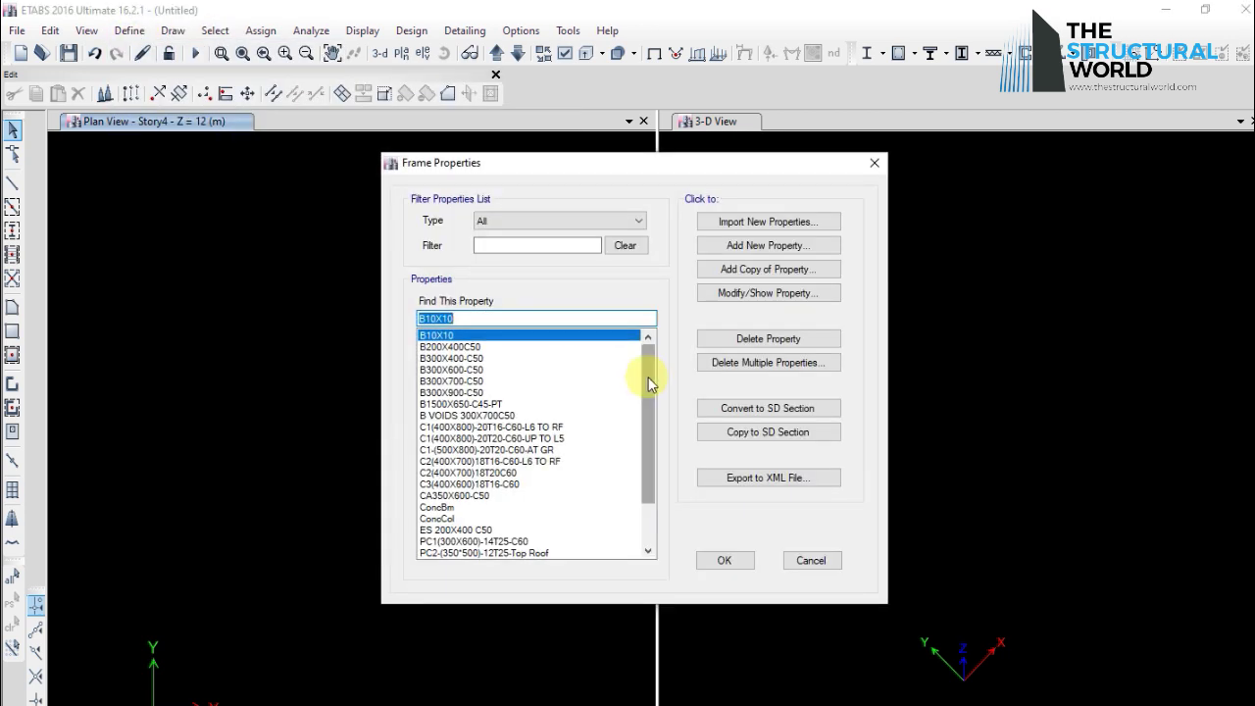
pyautogui.moveTo(648, 377)
pyautogui.mouseDown()
pyautogui.moveTo(650, 477)
pyautogui.moveTo(650, 356)
pyautogui.mouseUp()
pyautogui.click(810, 560)
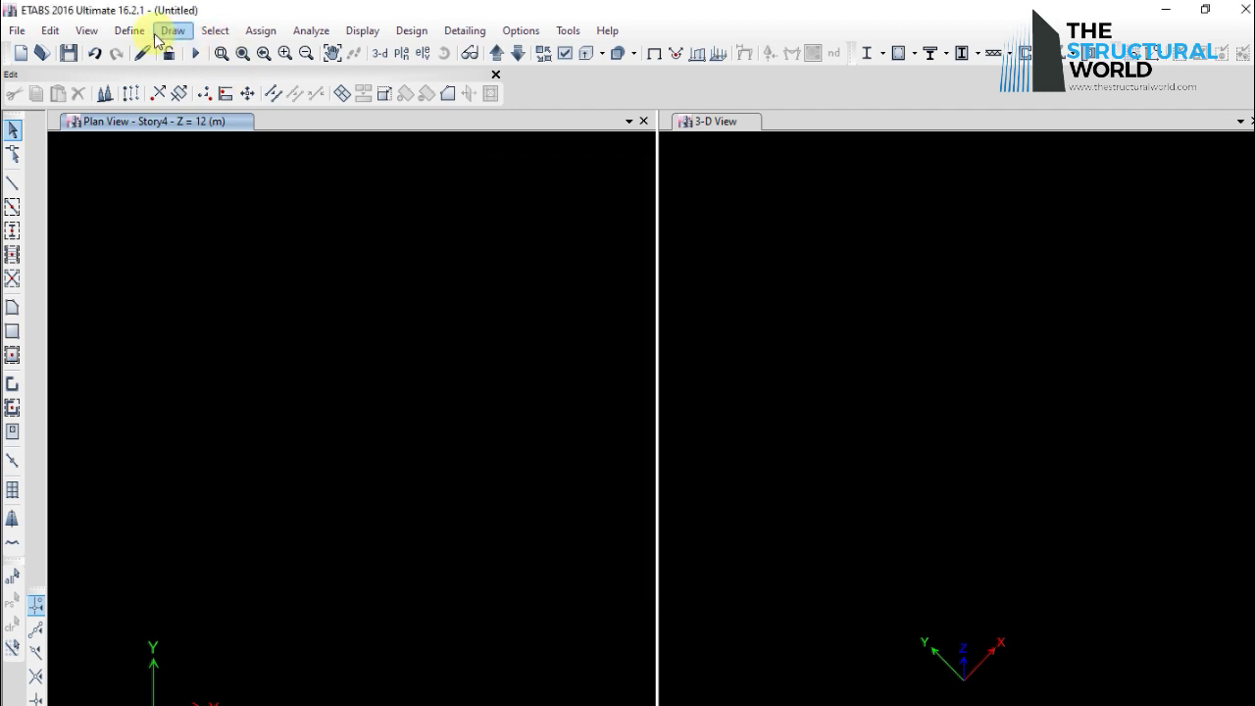
# - Examine the full list of load combinations defined in the new model
pyautogui.click(130, 30)
pyautogui.click(209, 465)
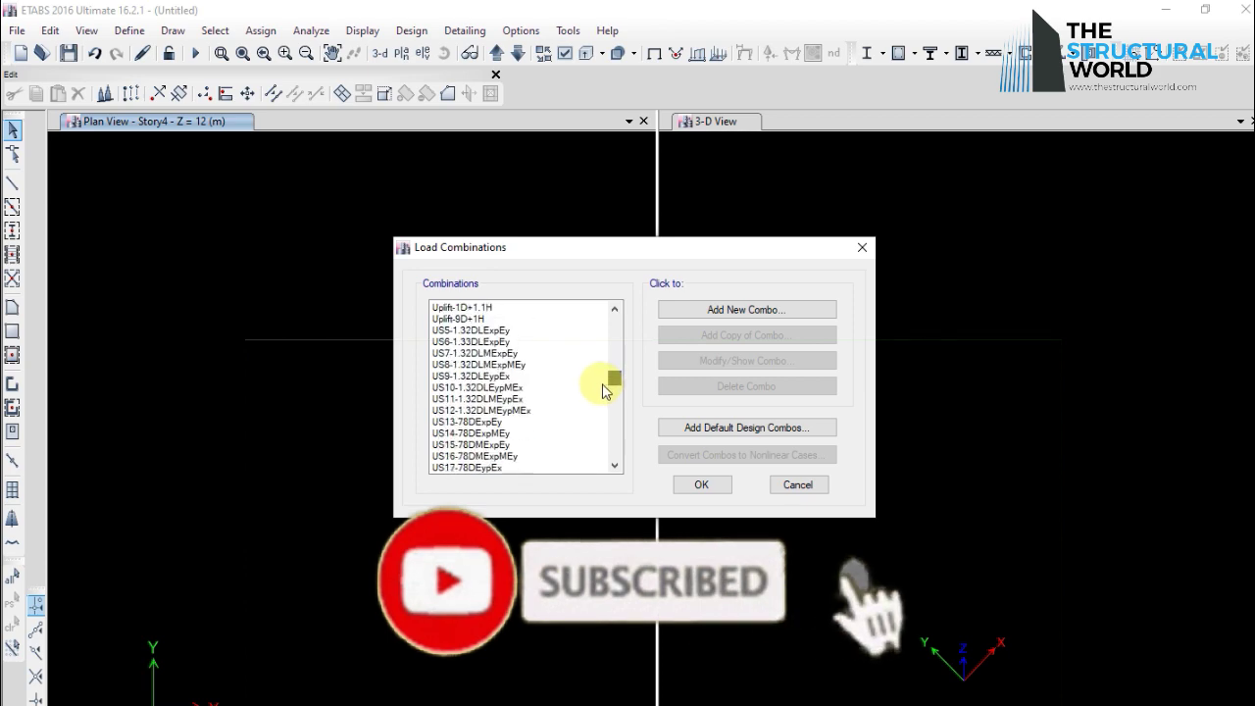
pyautogui.click(527, 399)
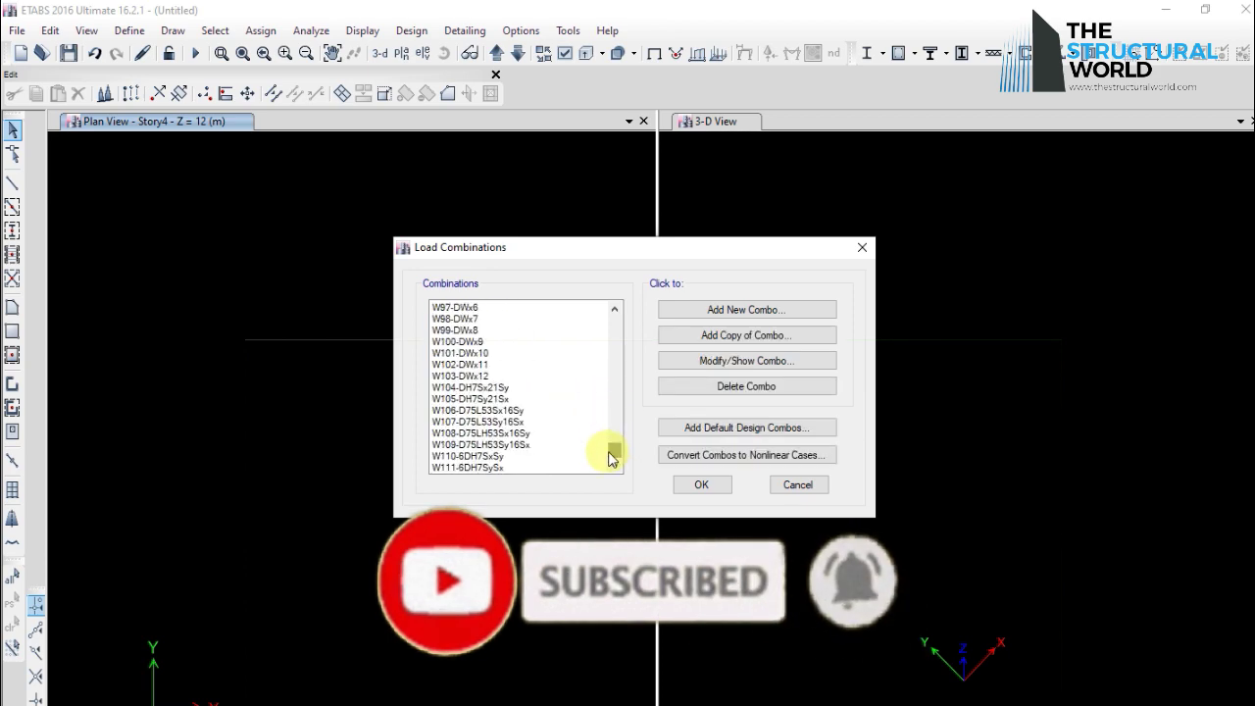